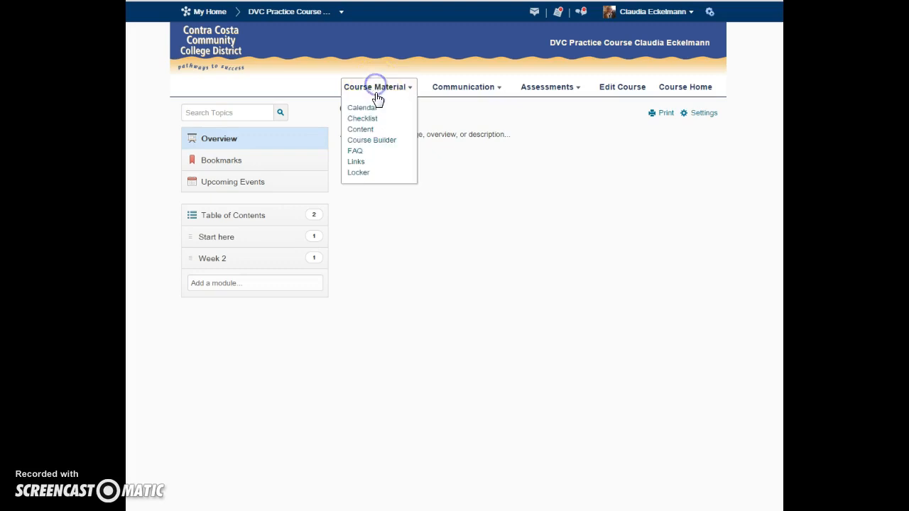
Add a new quiz to the Week 2 module in Course Builder and name it "Quiz week 2".
left_click(372, 140)
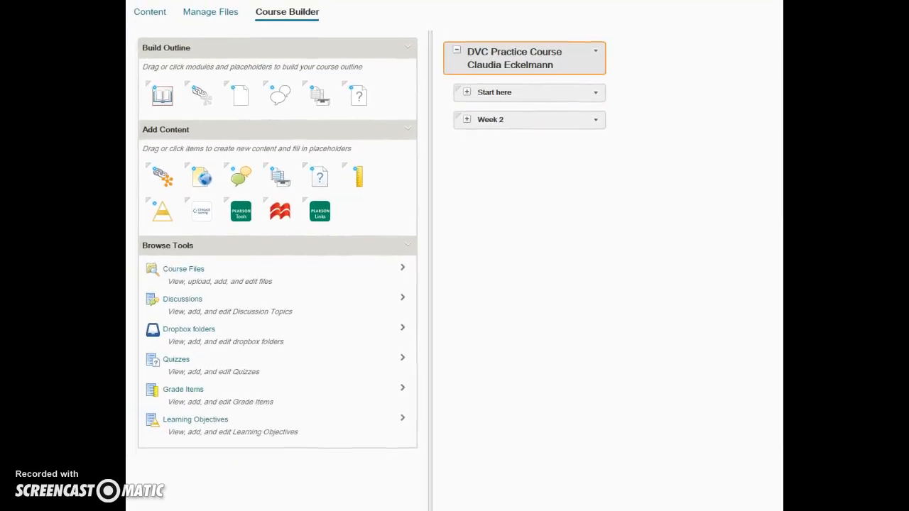
left_click(466, 120)
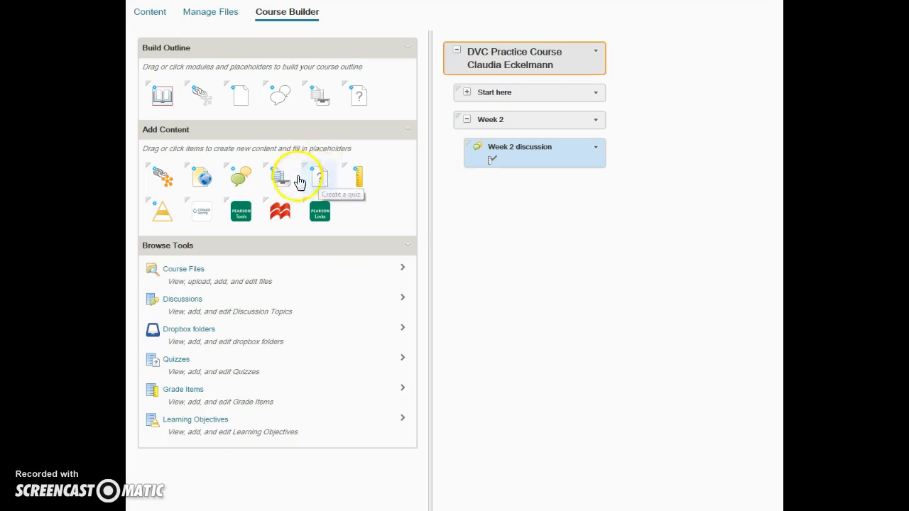
left_click_drag(313, 181, 527, 124)
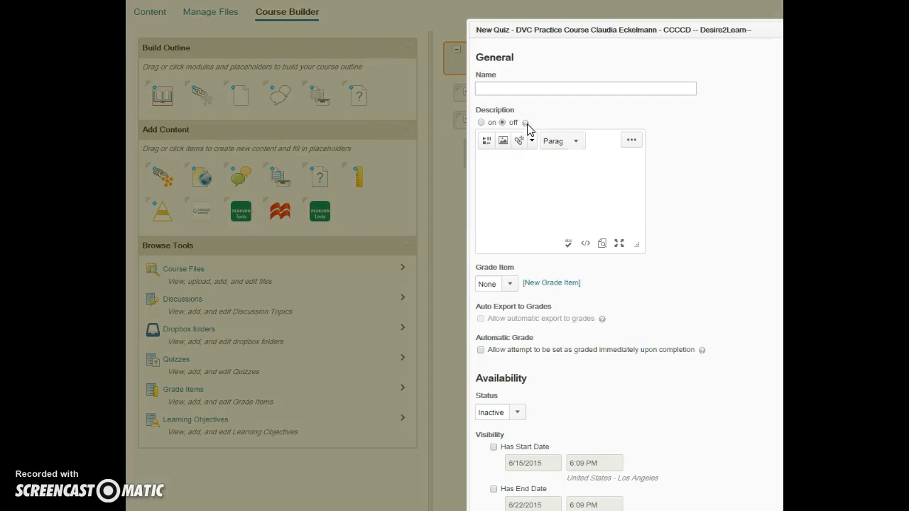
left_click(514, 89)
type("Quiz week")
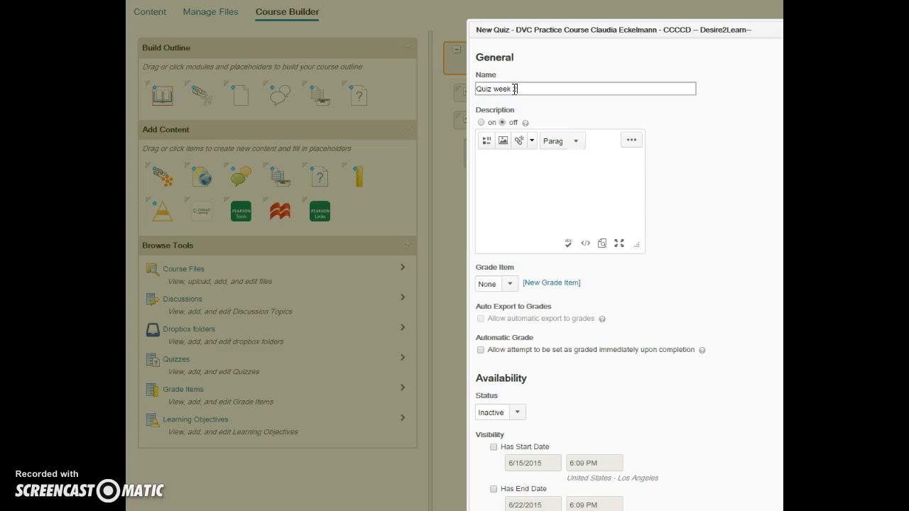
type(" 2")
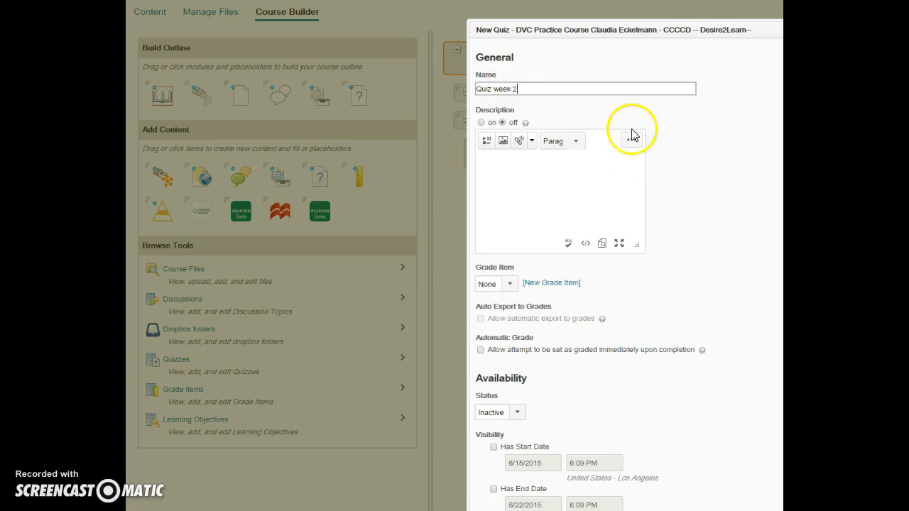
Start a new grade item for the quiz and name it "Quiz week 2".
left_click(534, 282)
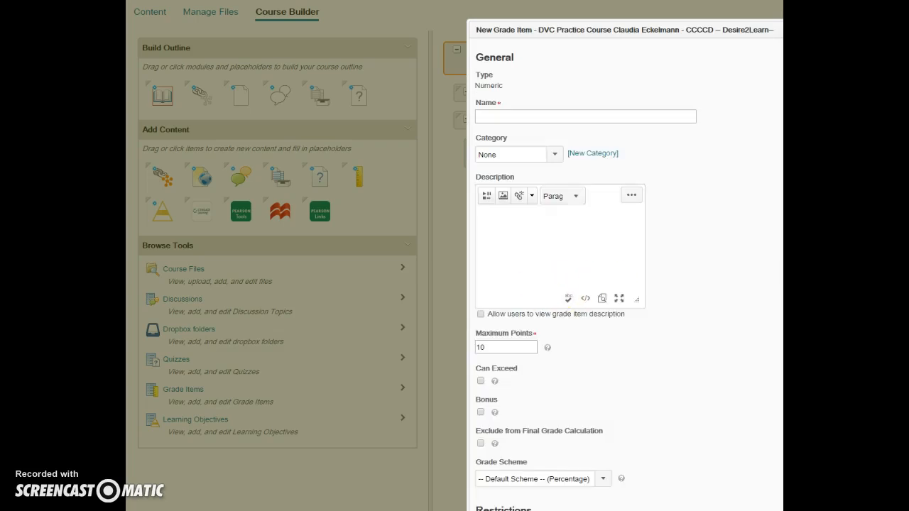
left_click(511, 116)
type("Quiz grad")
key("BackSpace")
type("week 2")
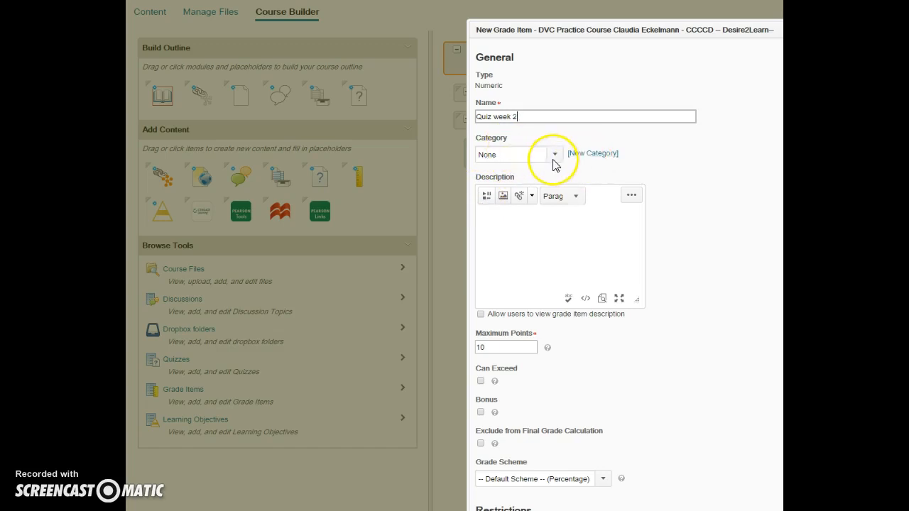
Create a new grade category named "Quizzes" for the grade item.
left_click(591, 154)
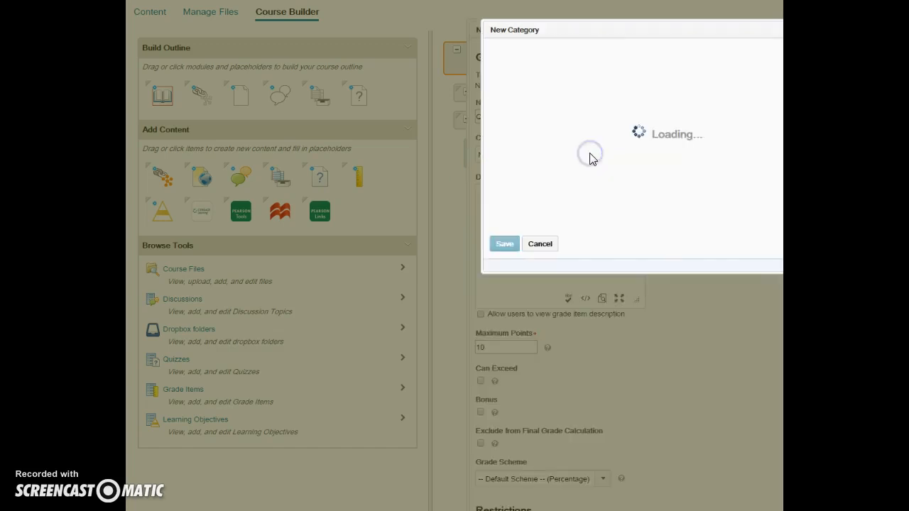
left_click(553, 90)
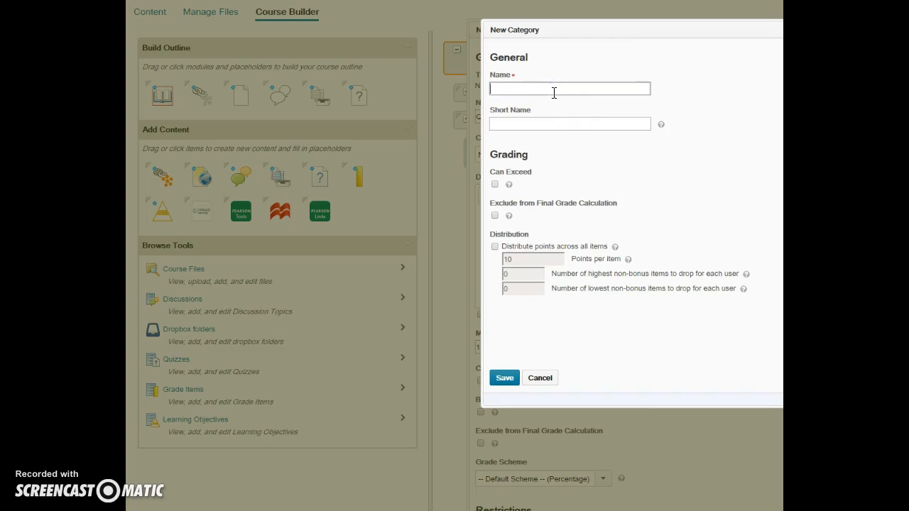
type("Quizzes")
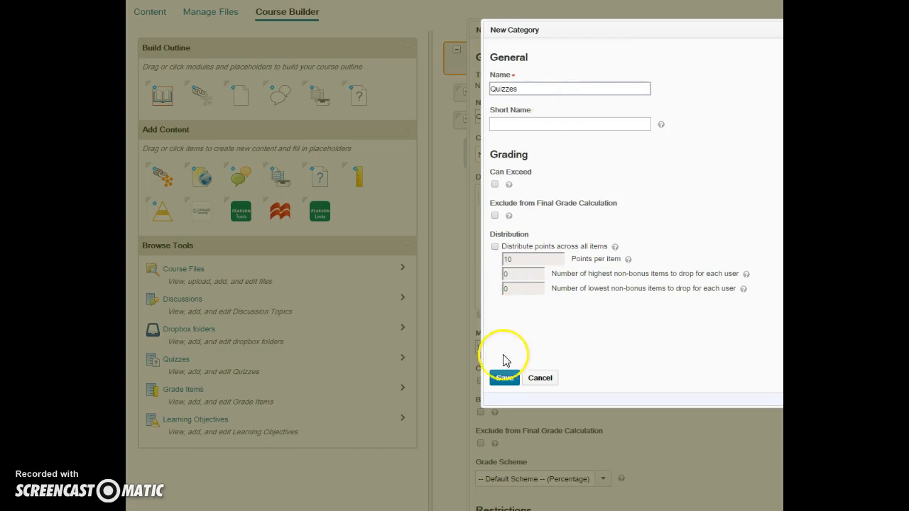
left_click(502, 384)
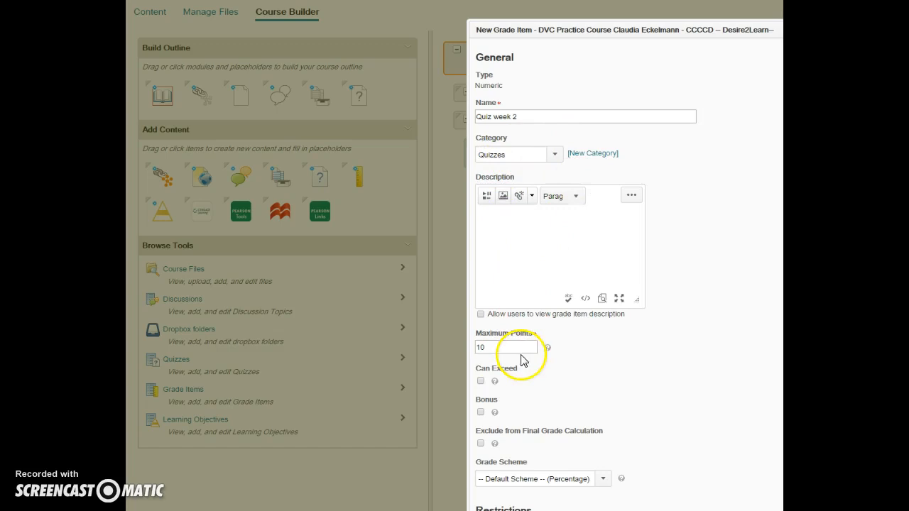
Set the grade item's maximum points to 25 and save it.
left_click_drag(494, 348, 455, 349)
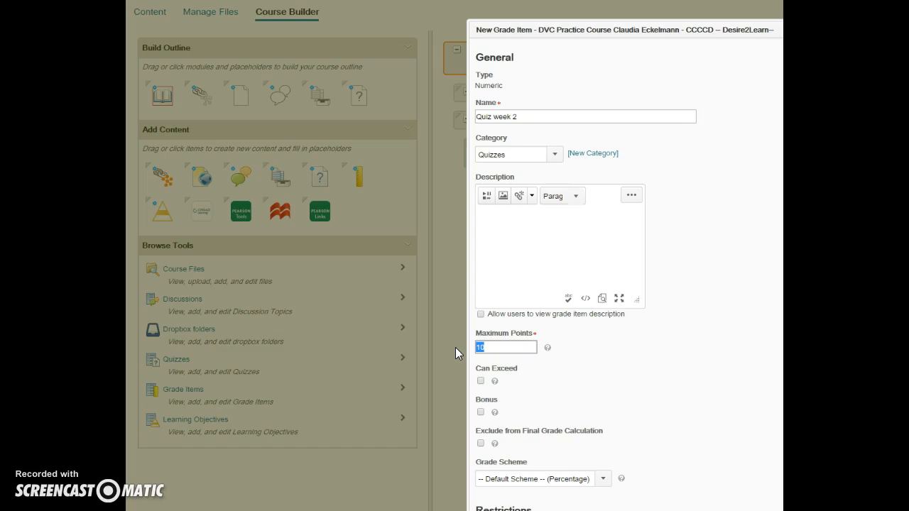
type("25")
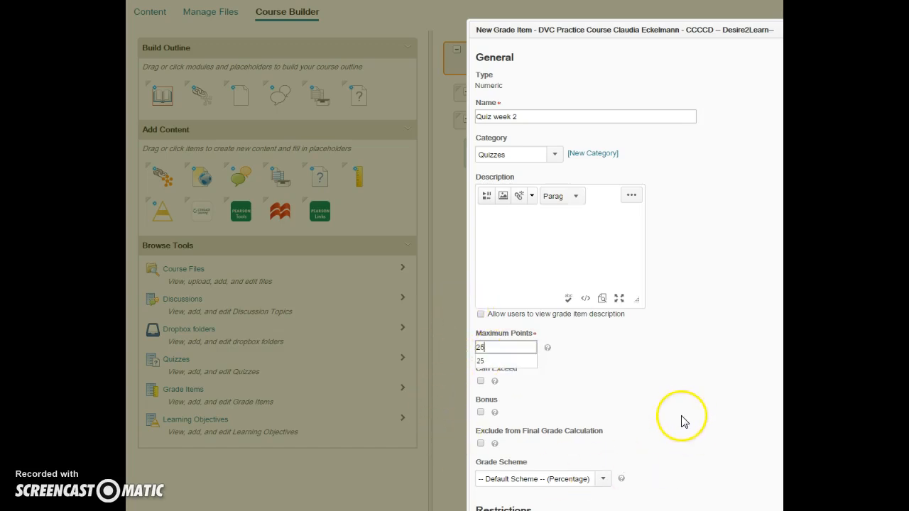
left_click(654, 424)
scroll(653, 430, "down", 2)
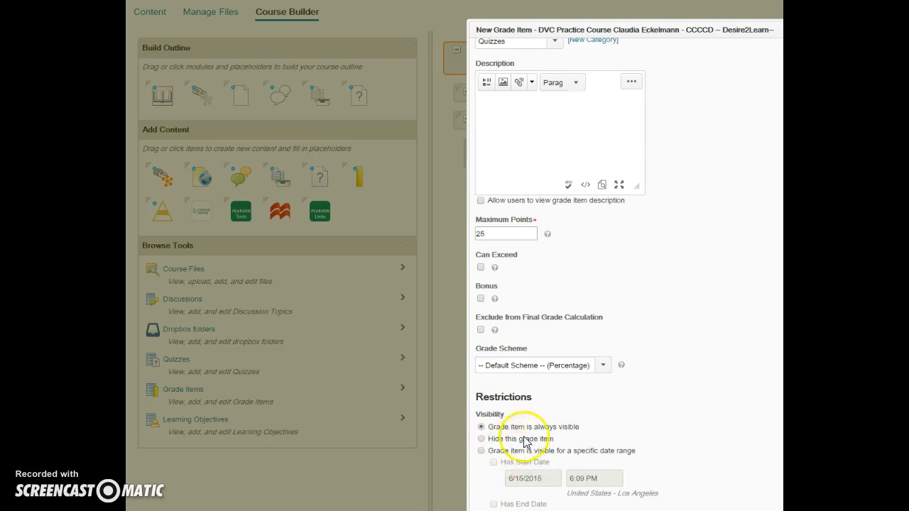
scroll(572, 471, "down", 1)
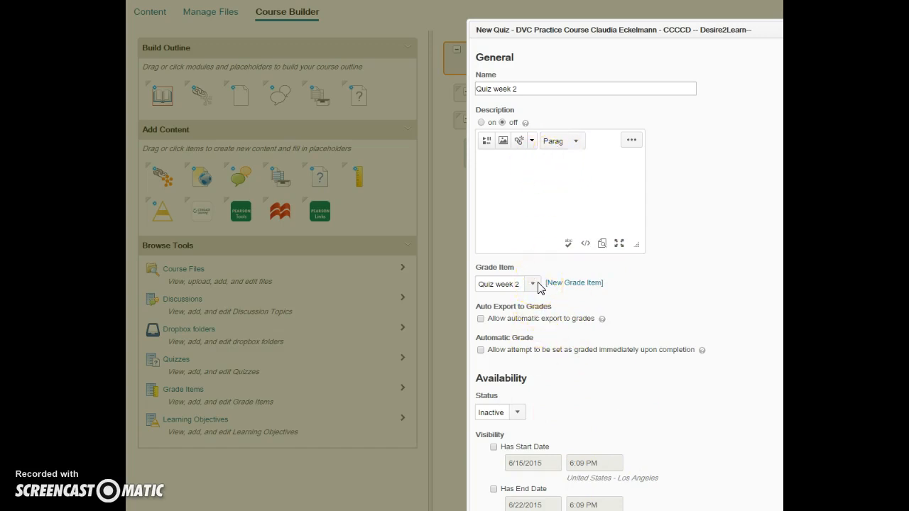
Create the quiz with automatic export to grades, immediate grading upon completion, and the status set to Active.
left_click(481, 319)
left_click(479, 349)
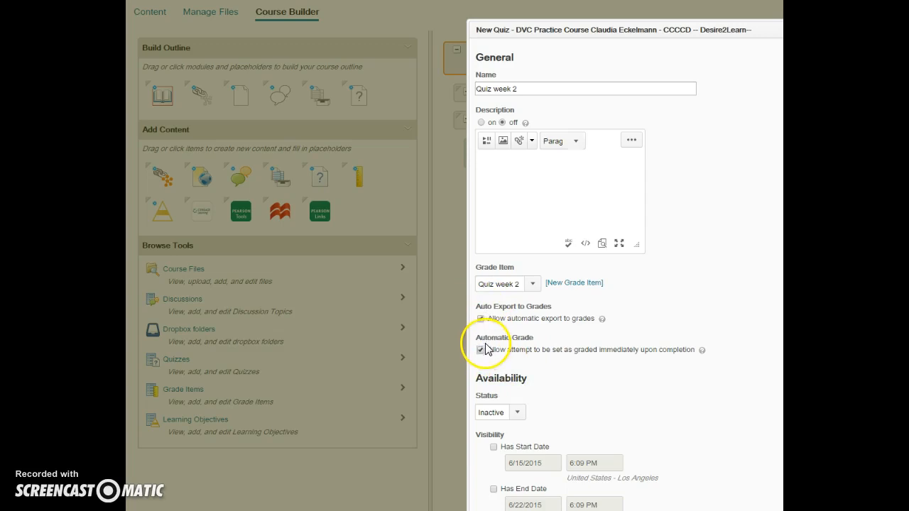
scroll(586, 403, "down", 1)
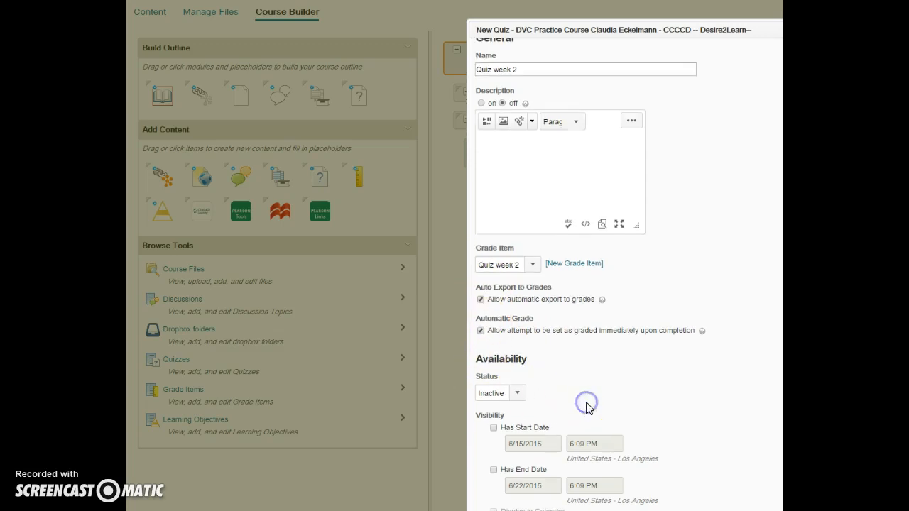
left_click(515, 396)
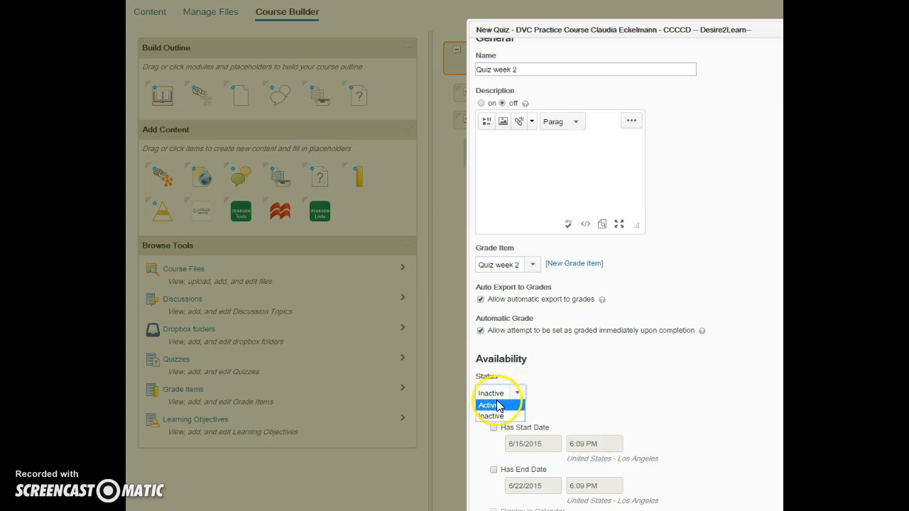
left_click(494, 408)
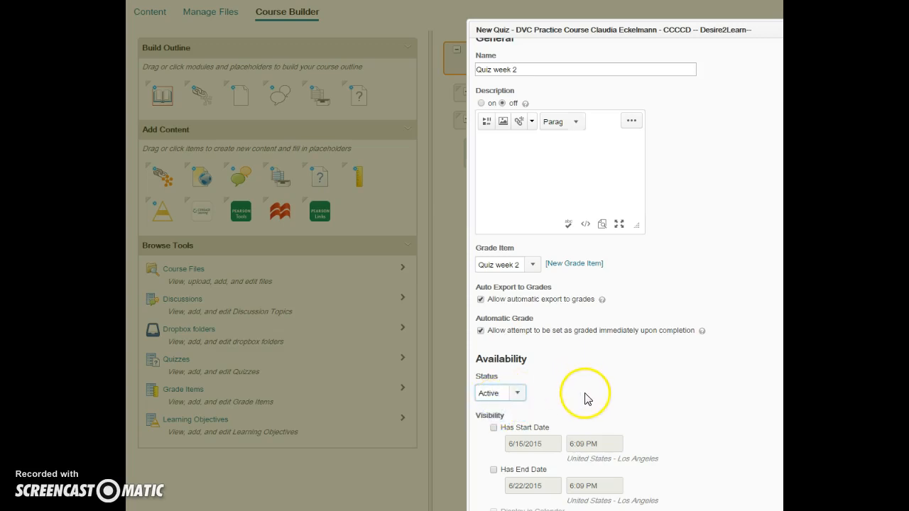
left_click(484, 509)
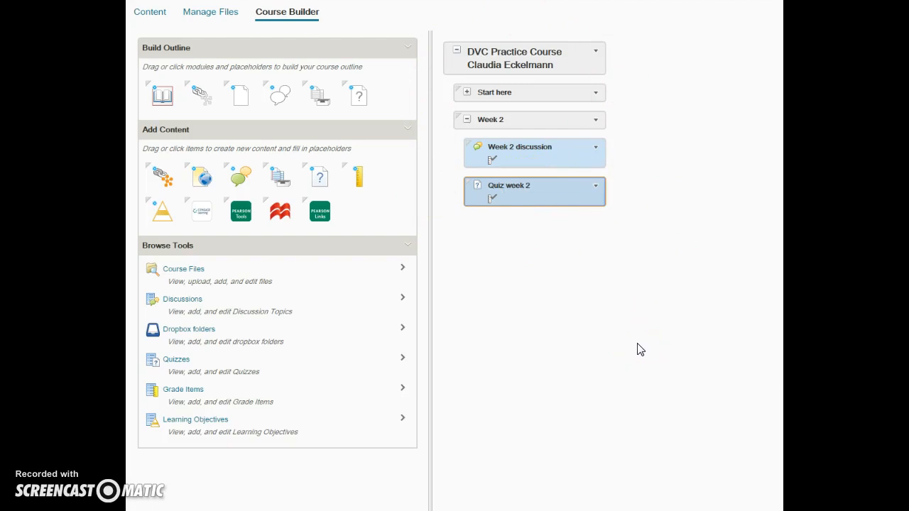
Go to the course's quiz management page and open Quiz week 2 for editing.
left_click(465, 1)
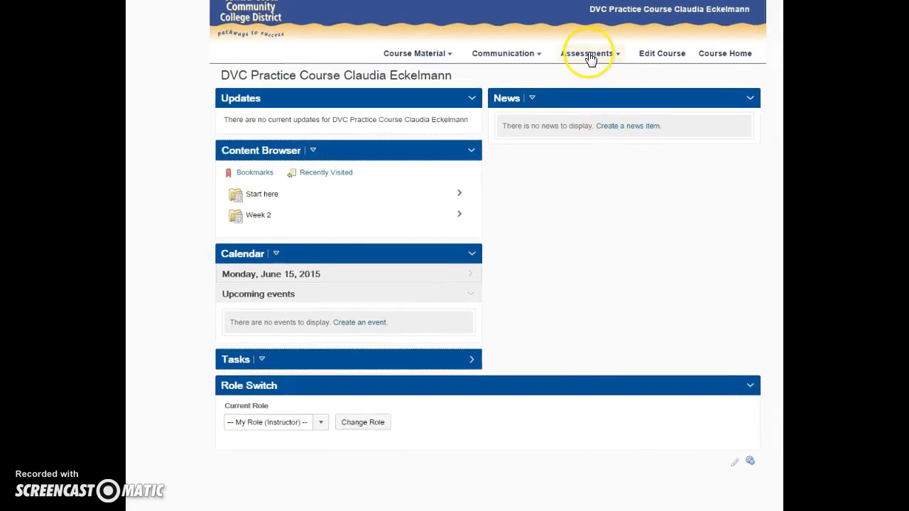
left_click(589, 55)
left_click(577, 97)
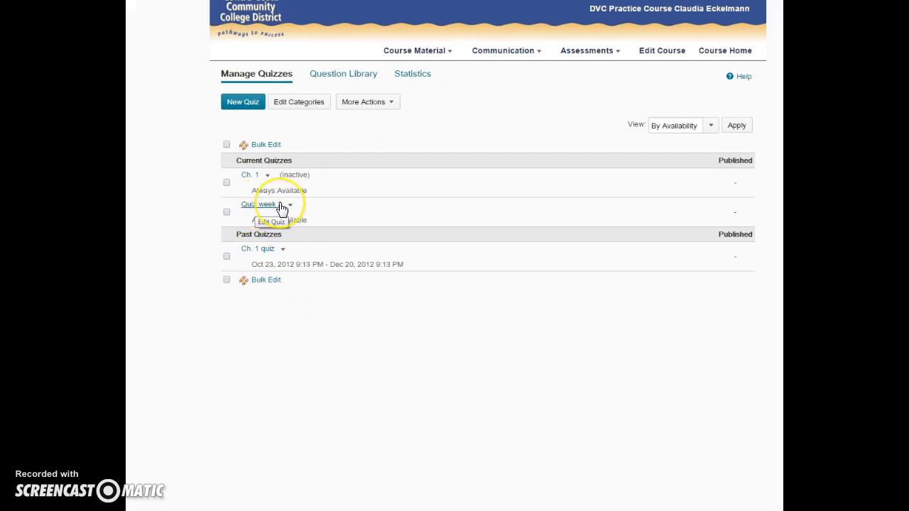
left_click(257, 212)
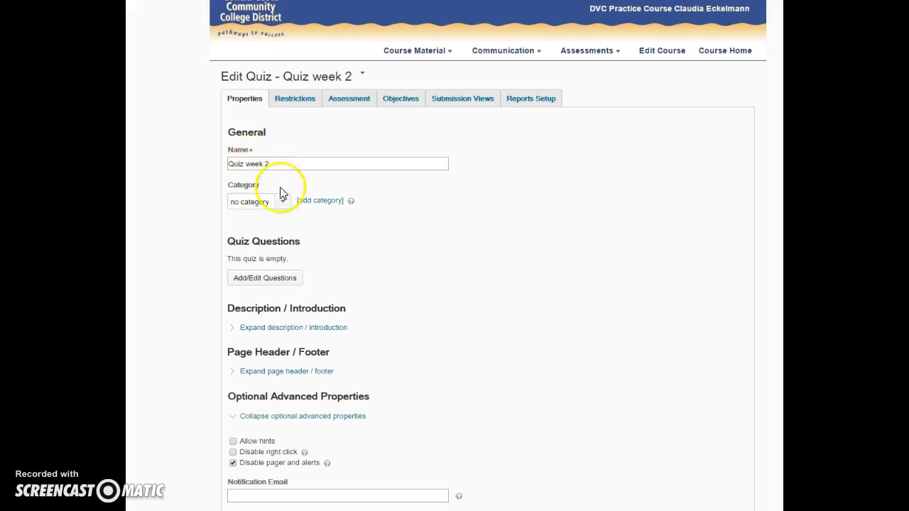
Add a new quiz category named "Quizzes" and assign it to Quiz week 2.
left_click(282, 202)
left_click(281, 201)
left_click(311, 204)
left_click(426, 67)
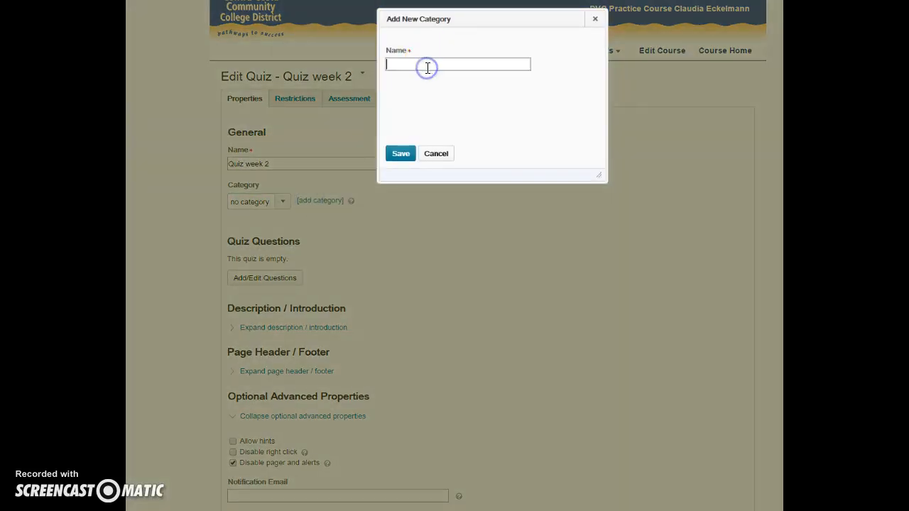
type("Quizzes")
left_click(400, 154)
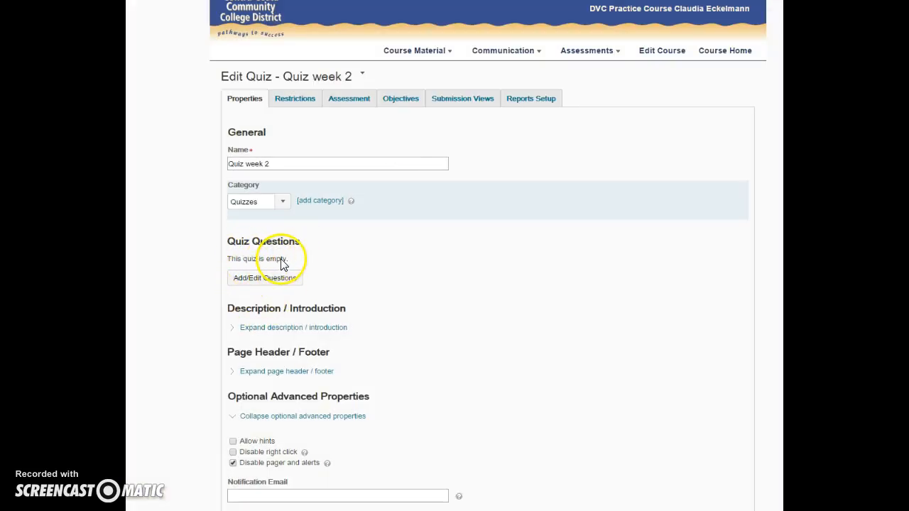
Open the quiz's question editor and add a random section named "TF".
left_click(270, 283)
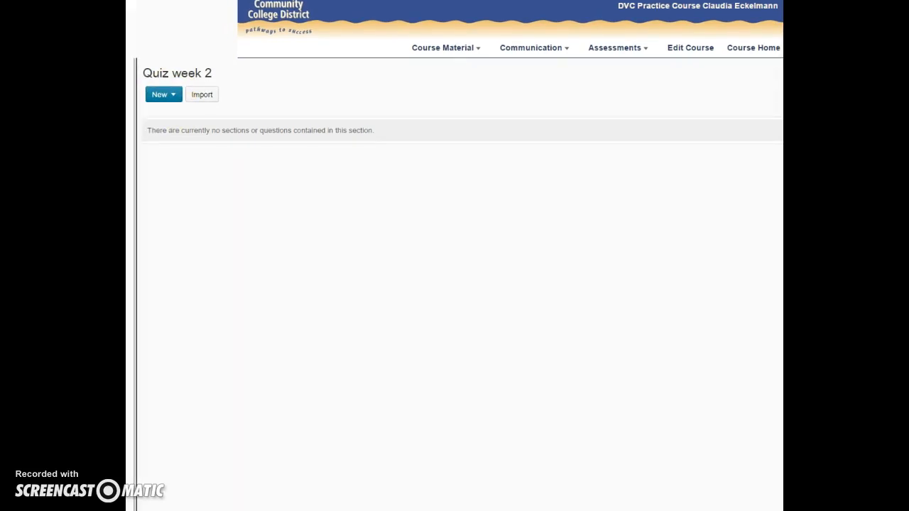
left_click(158, 100)
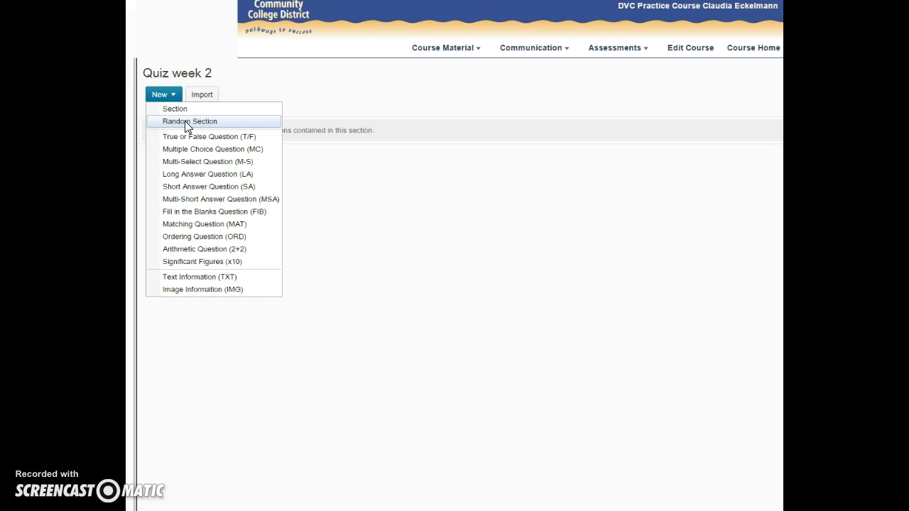
left_click(186, 122)
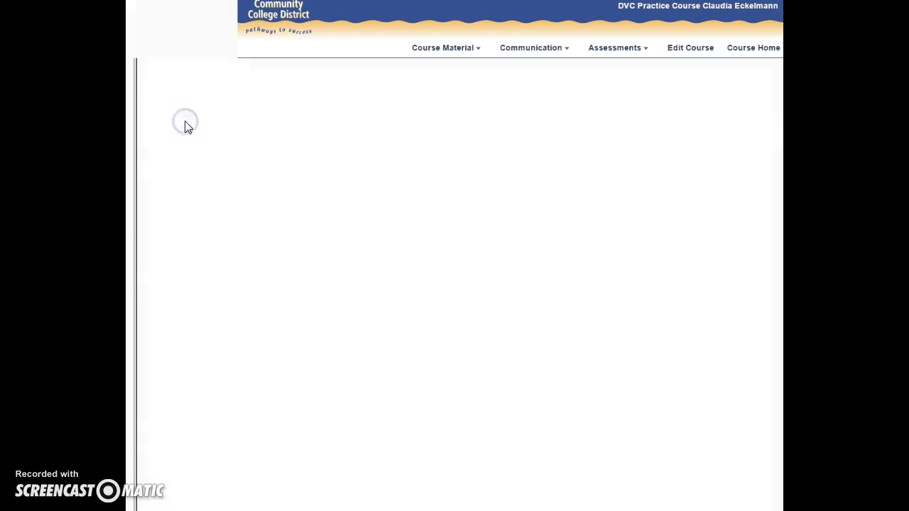
left_click(183, 137)
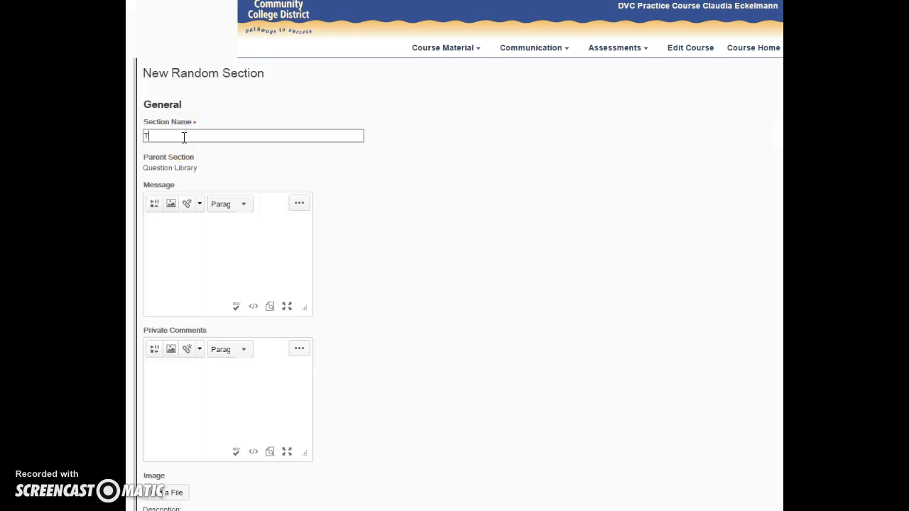
key("Return")
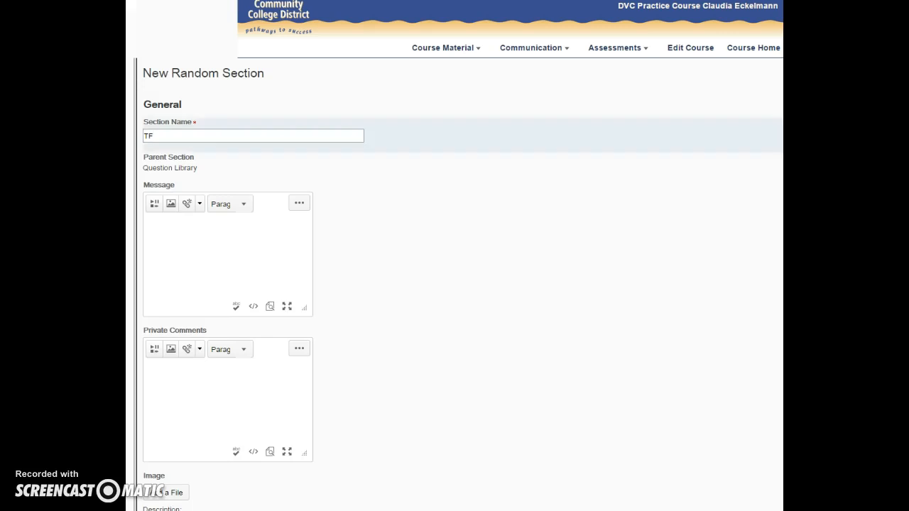
Add a second random section named "MC" to the quiz.
left_click(171, 98)
left_click(168, 124)
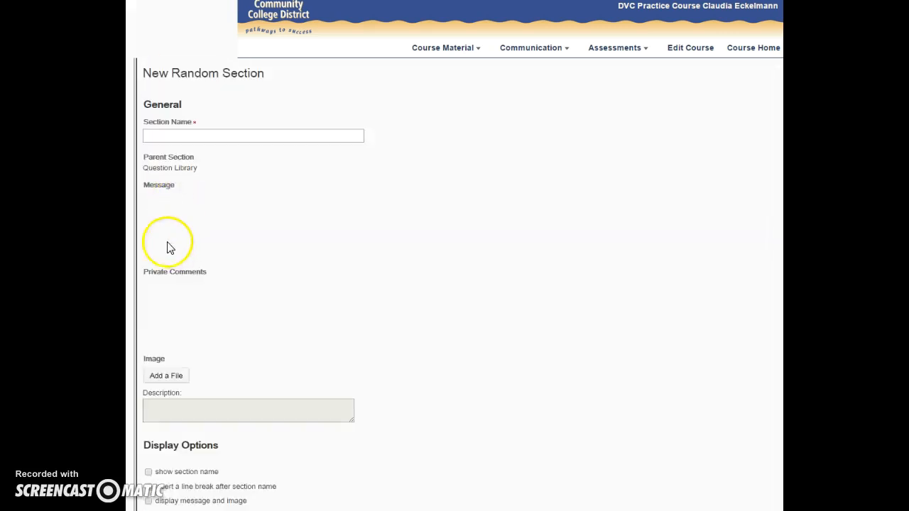
left_click(167, 134)
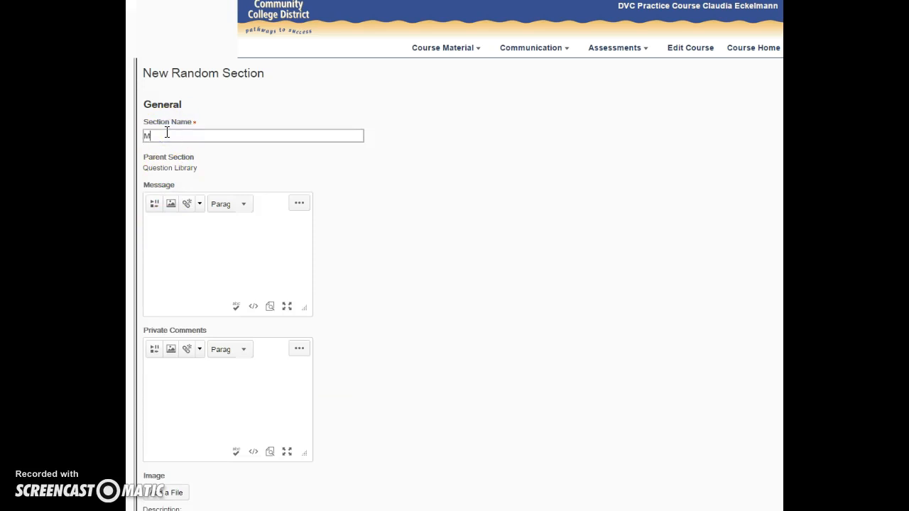
key("Return")
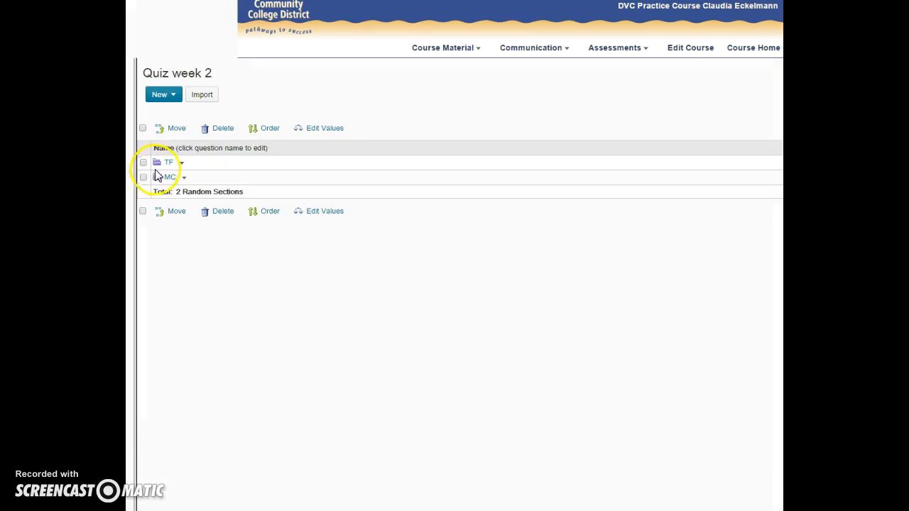
Open the TF section of Quiz week 2 for importing and view the source sections and Collection Root questions in the Question Library.
left_click(169, 164)
left_click(159, 112)
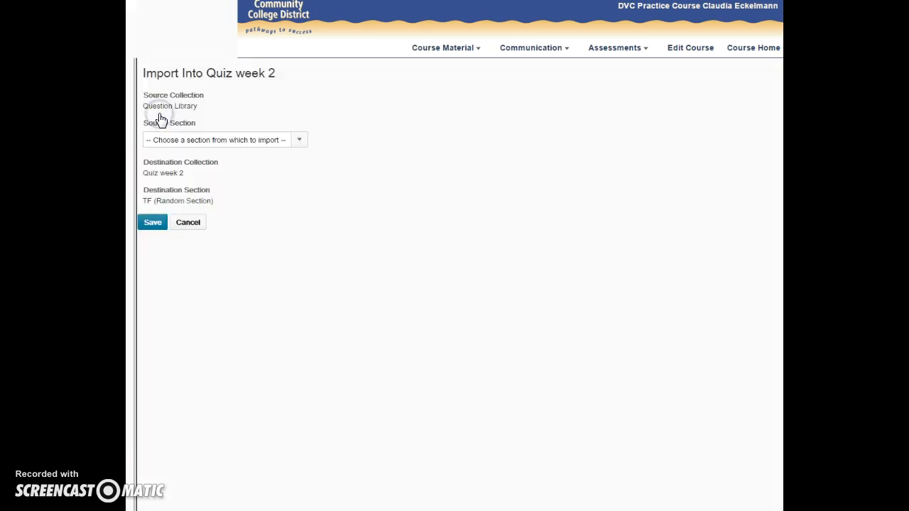
left_click(173, 140)
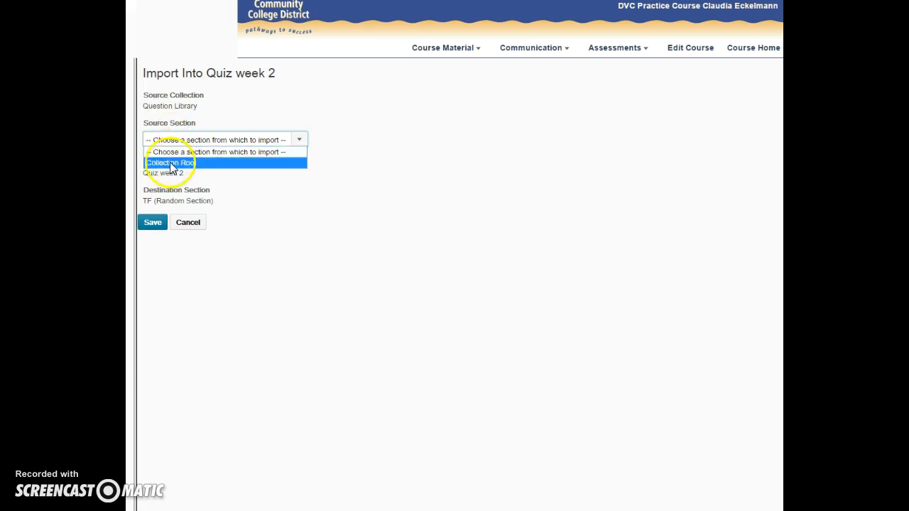
left_click(171, 163)
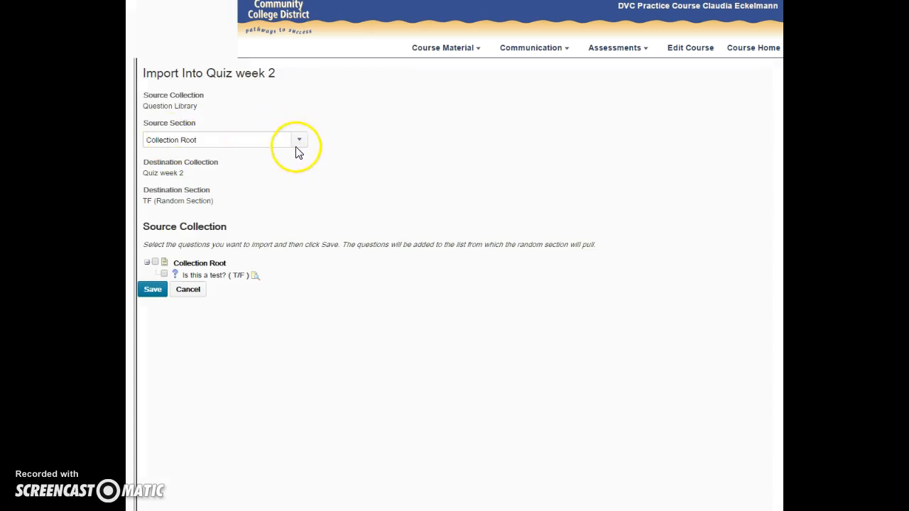
left_click(264, 140)
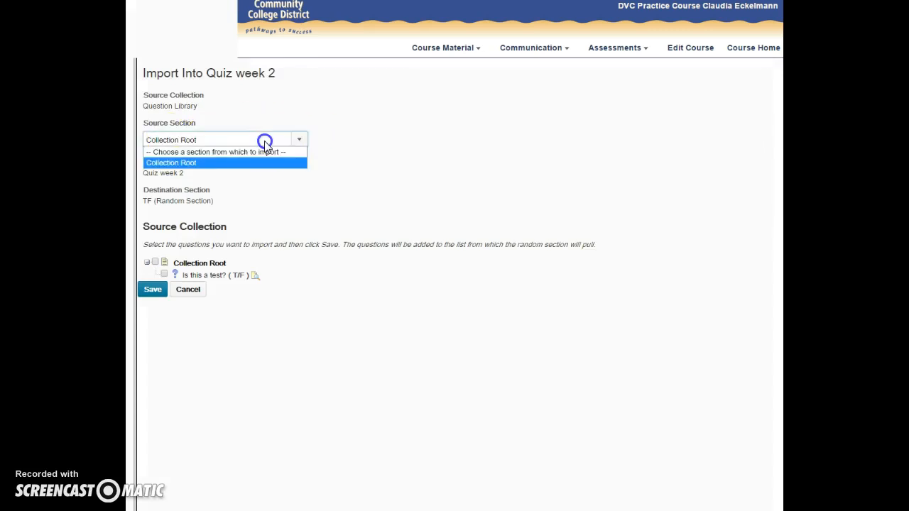
left_click(303, 141)
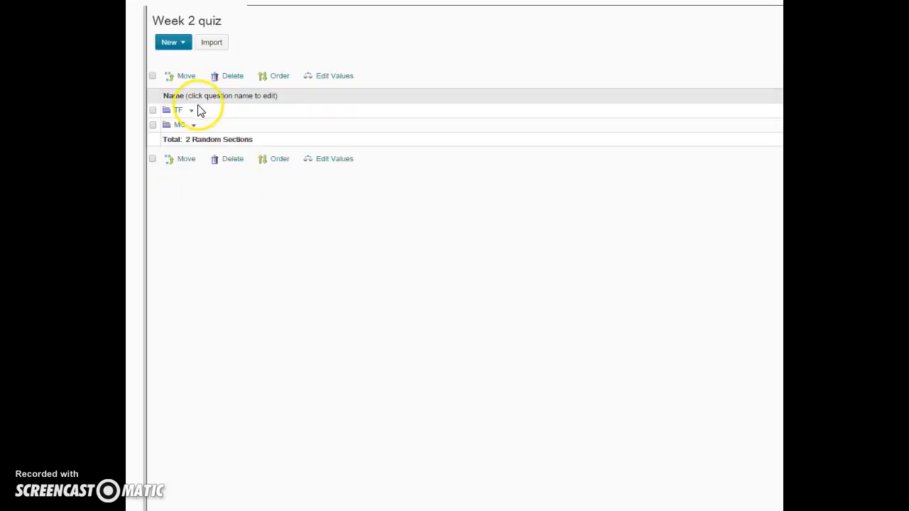
Open the TF section of Week 2 quiz and choose Chapter_01_Chapter_Quiz_ in the Question Library as its import source.
left_click(181, 114)
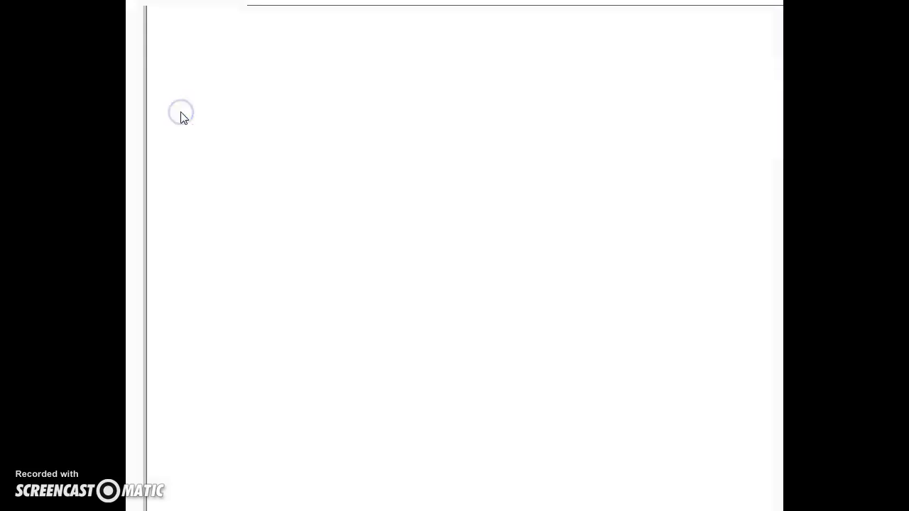
left_click(163, 58)
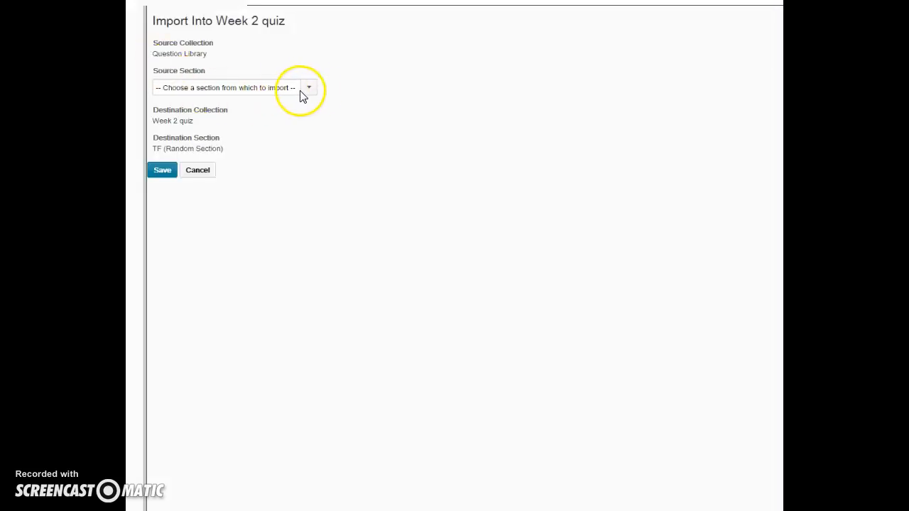
left_click(310, 88)
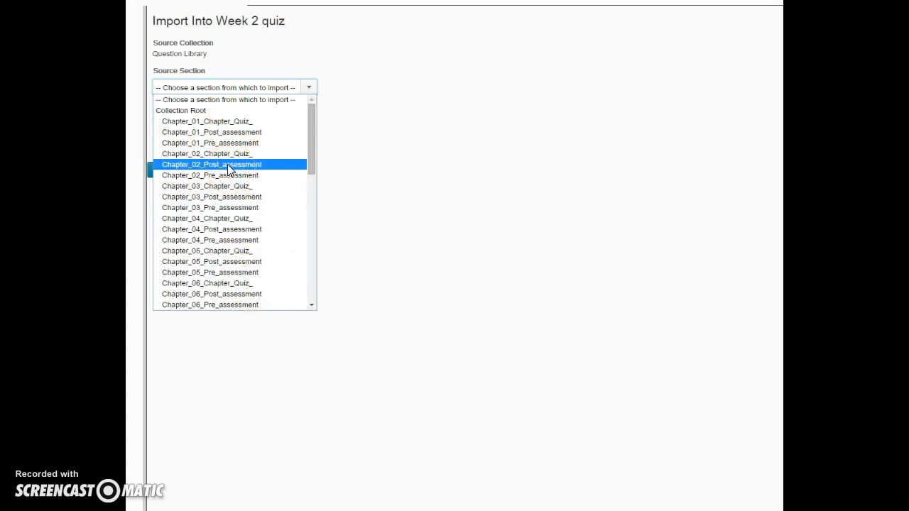
left_click(217, 122)
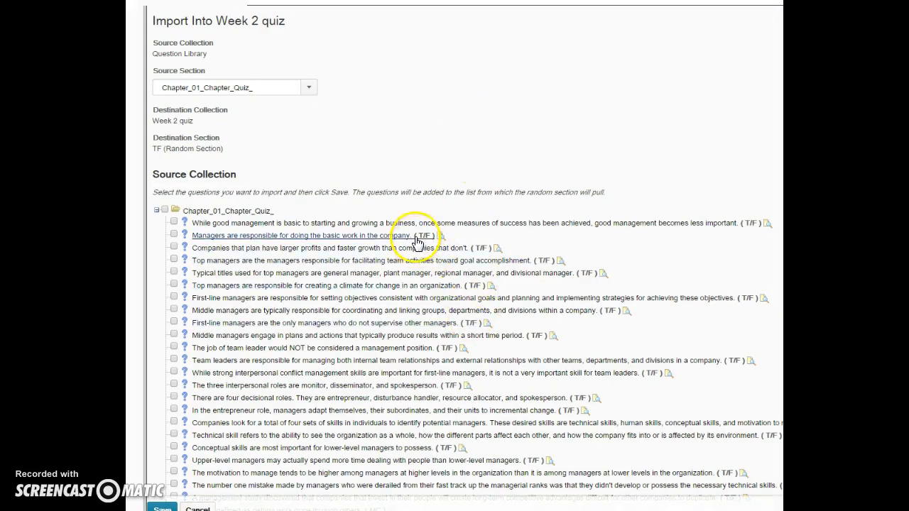
Select ten assorted true/false questions from Chapter_01_Chapter_Quiz_ and import them into the TF section.
scroll(483, 400, "down", 5)
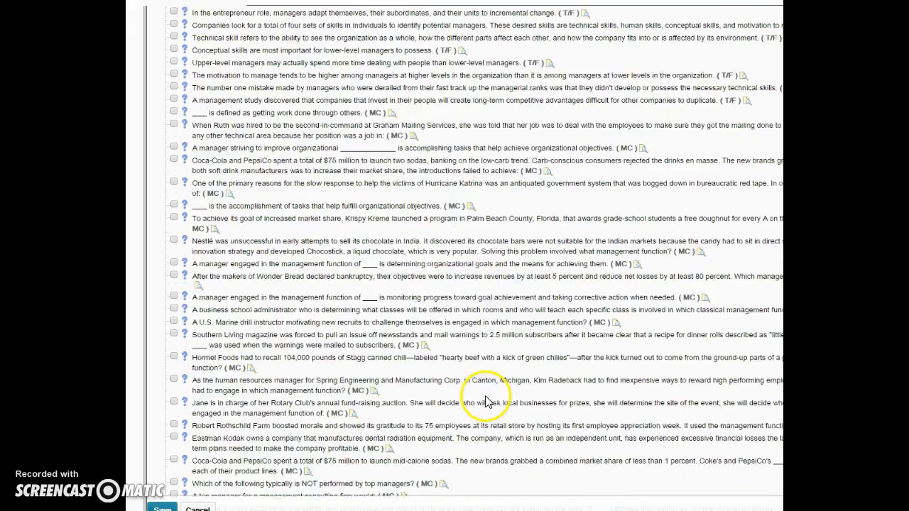
scroll(487, 401, "down", 2)
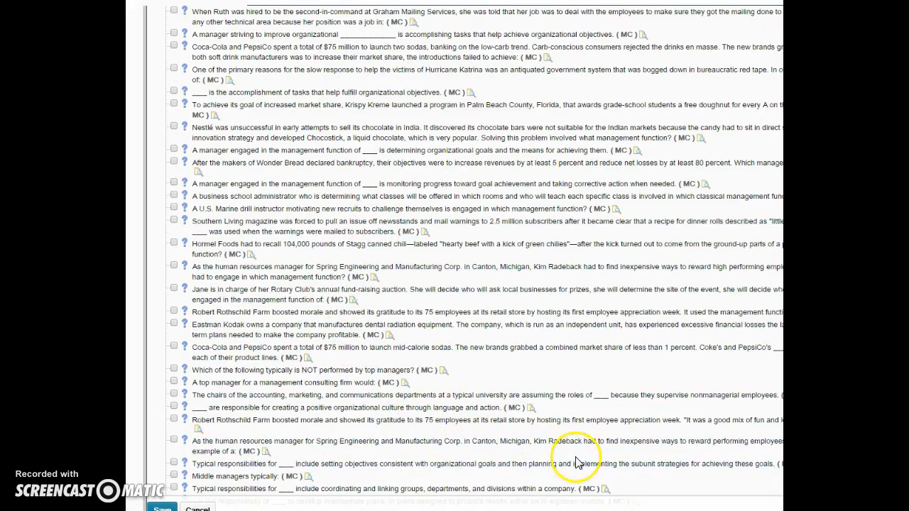
scroll(576, 461, "up", 7)
scroll(578, 460, "down", 2)
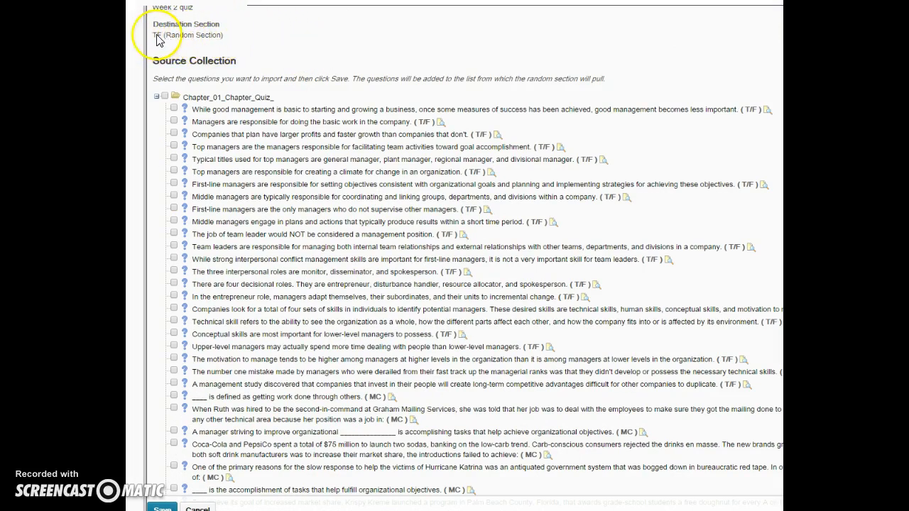
left_click(174, 109)
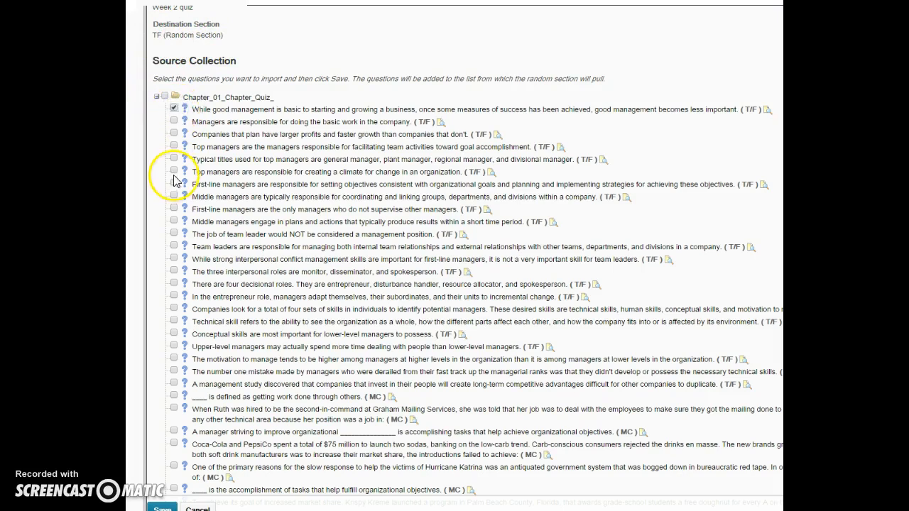
left_click(174, 347)
left_click(174, 322)
left_click(176, 260)
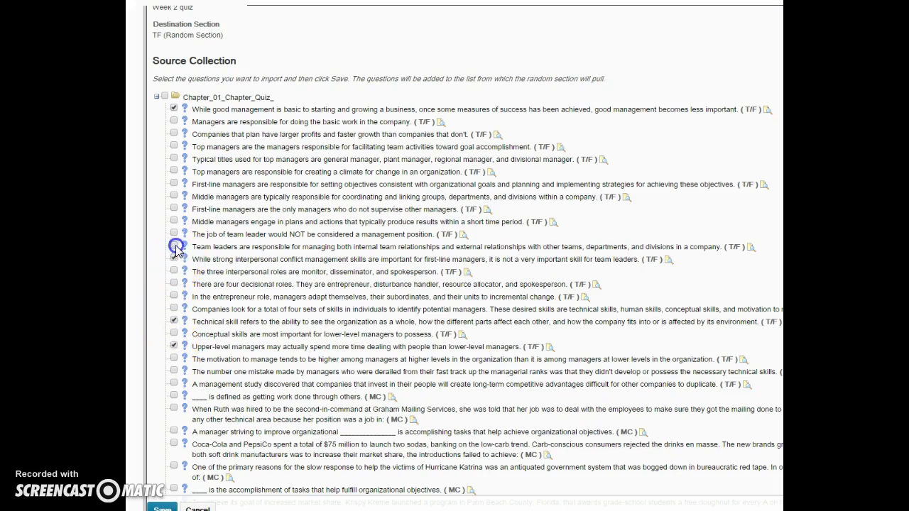
left_click(174, 208)
left_click(172, 159)
left_click(174, 147)
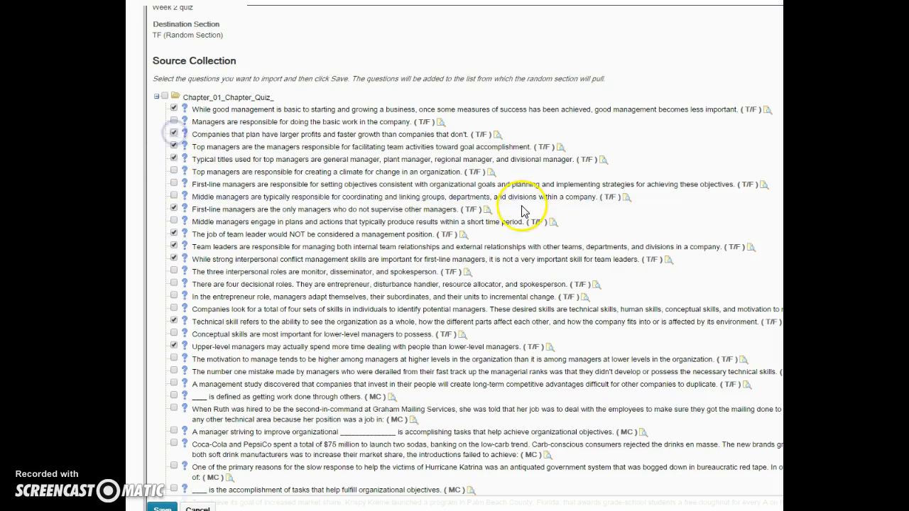
left_click(163, 508)
Set the TF section to 5 questions per attempt, save it, and finish editing the quiz questions.
left_click(171, 104)
double_click(171, 104)
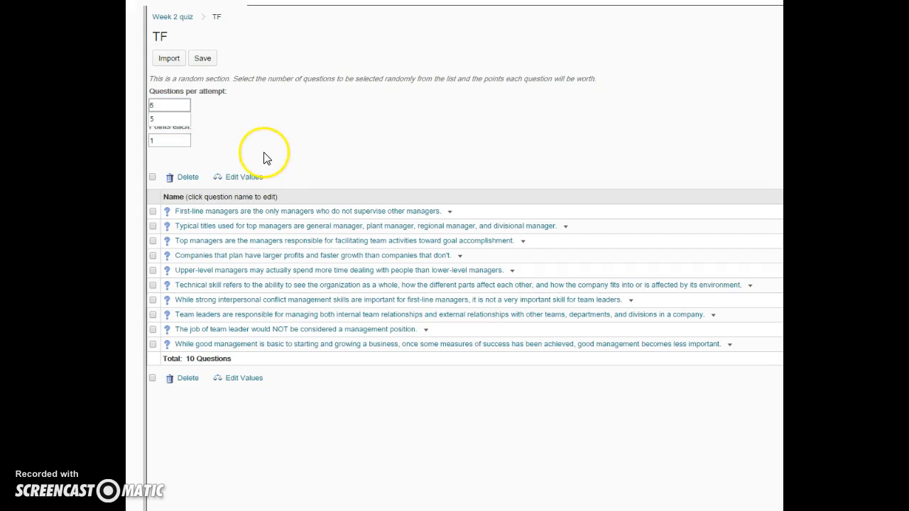
left_click(203, 62)
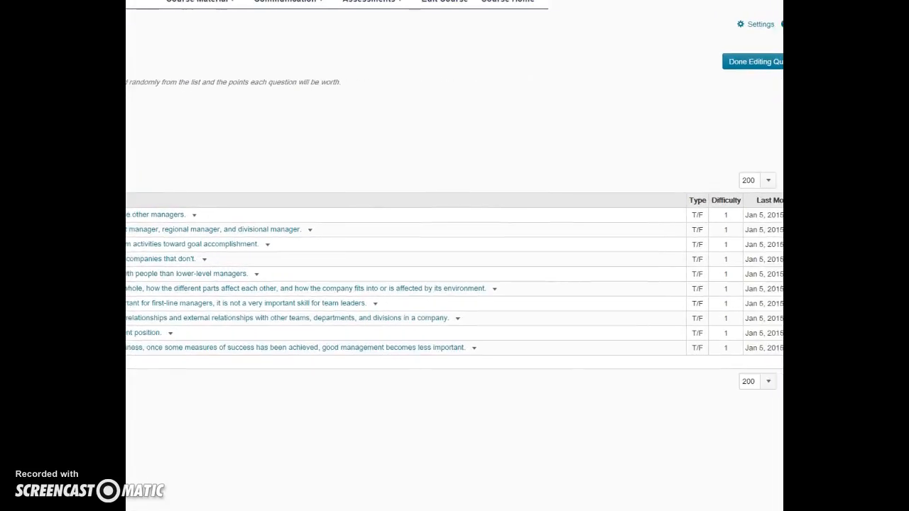
left_click(738, 62)
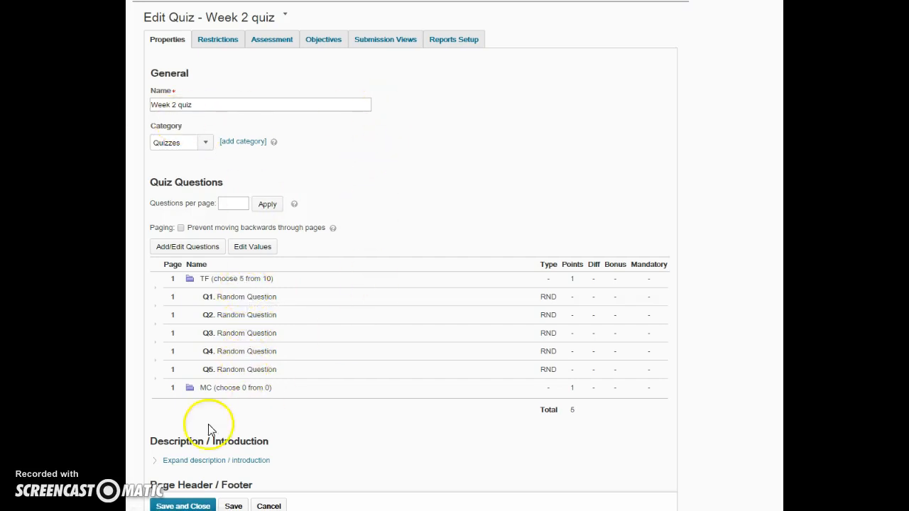
left_click(178, 506)
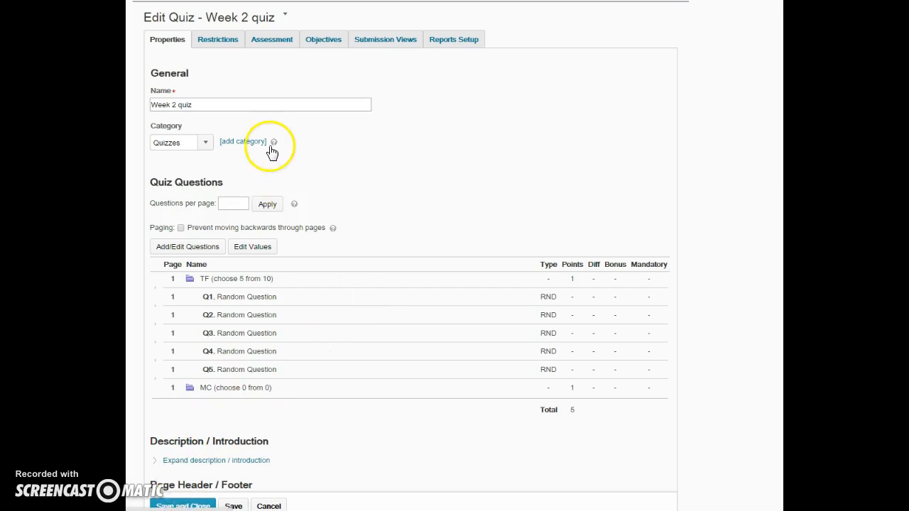
left_click(186, 123)
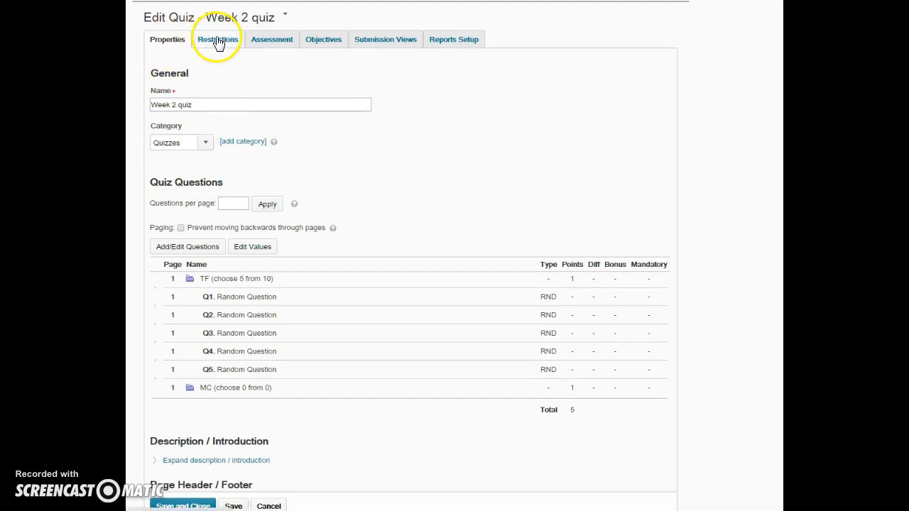
scroll(319, 136, "down", 2)
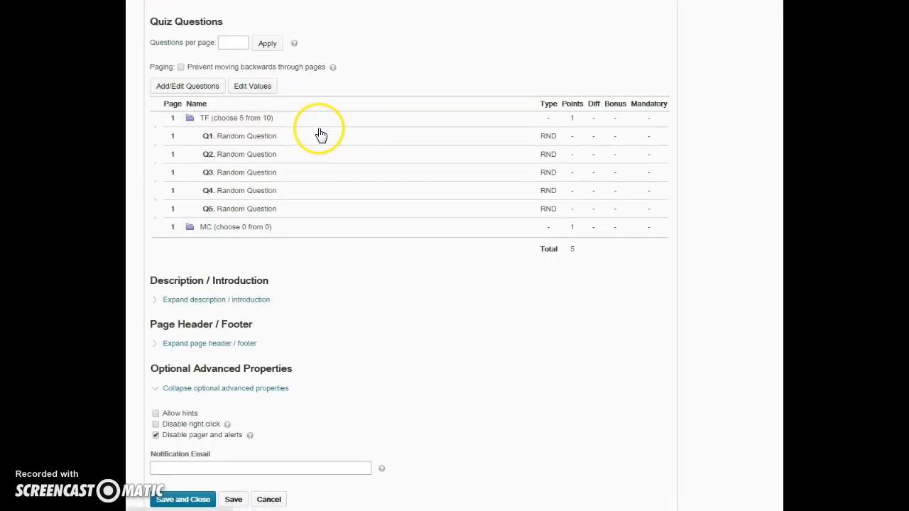
scroll(319, 135, "up", 2)
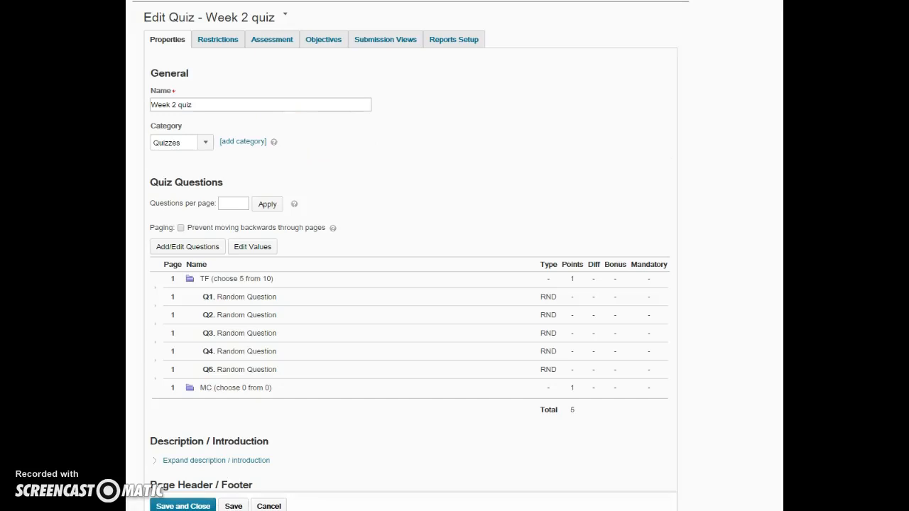
Reopen the quiz's question editor and choose Chapter_01_Chapter_Quiz_ as the import source for the MC section.
left_click(191, 389)
left_click(199, 247)
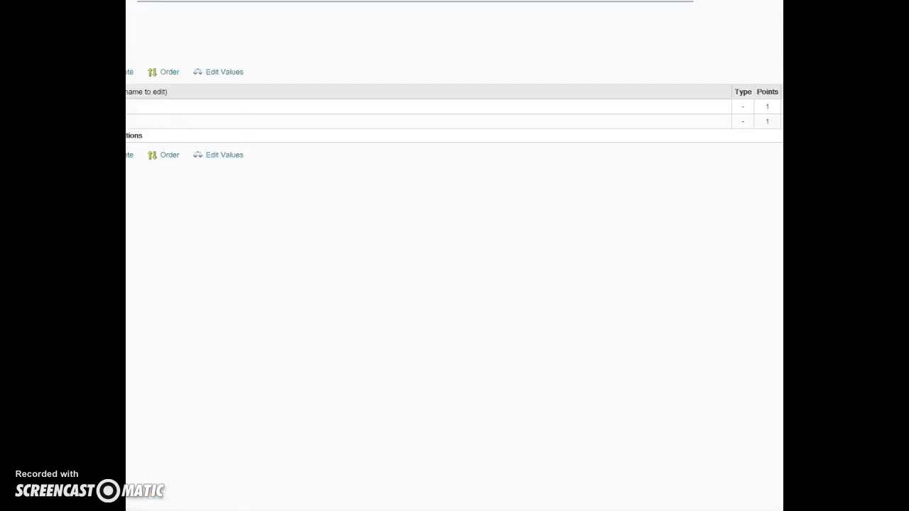
left_click(142, 135)
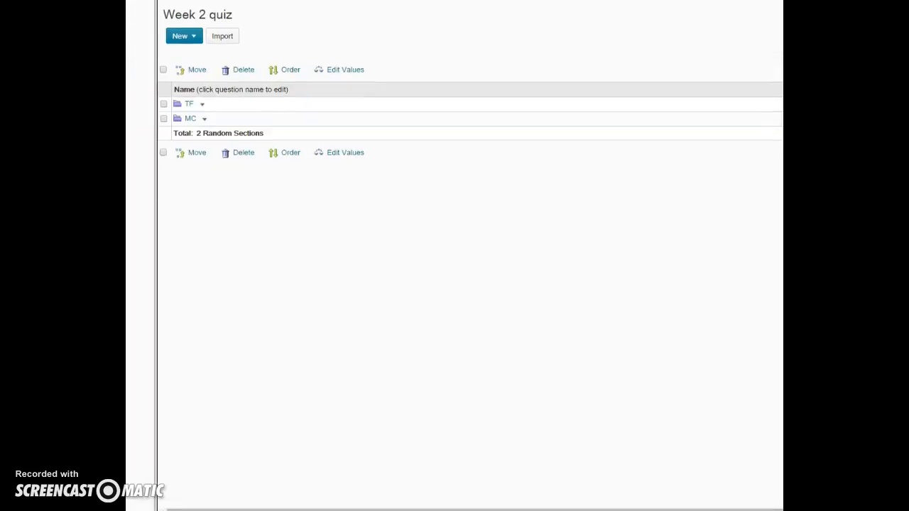
left_click(190, 118)
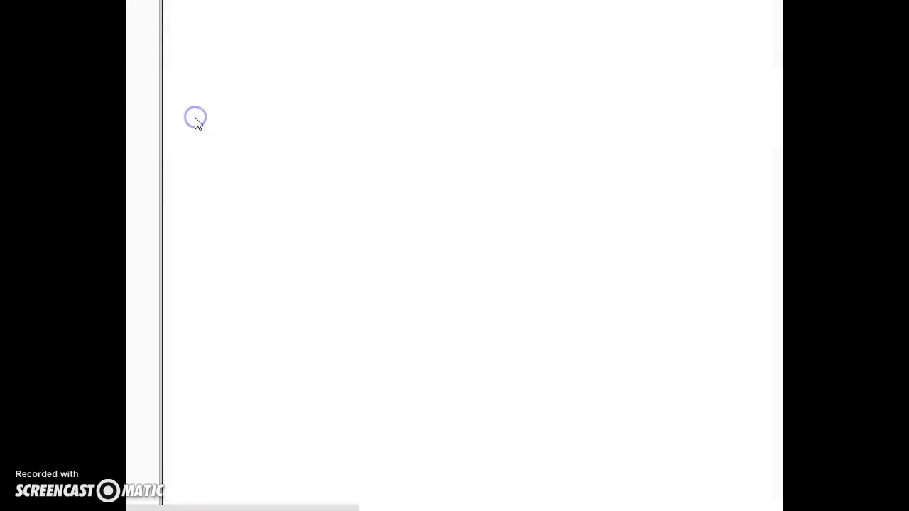
left_click(186, 53)
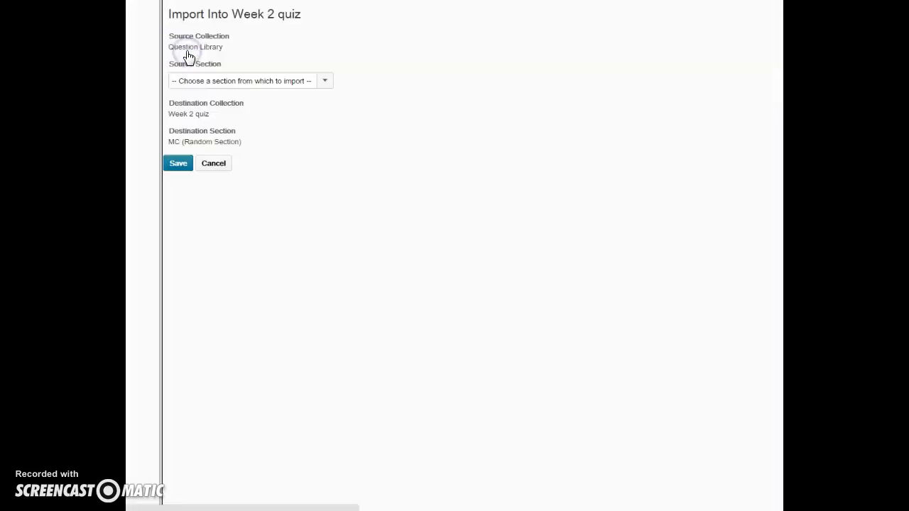
left_click(200, 85)
left_click(199, 111)
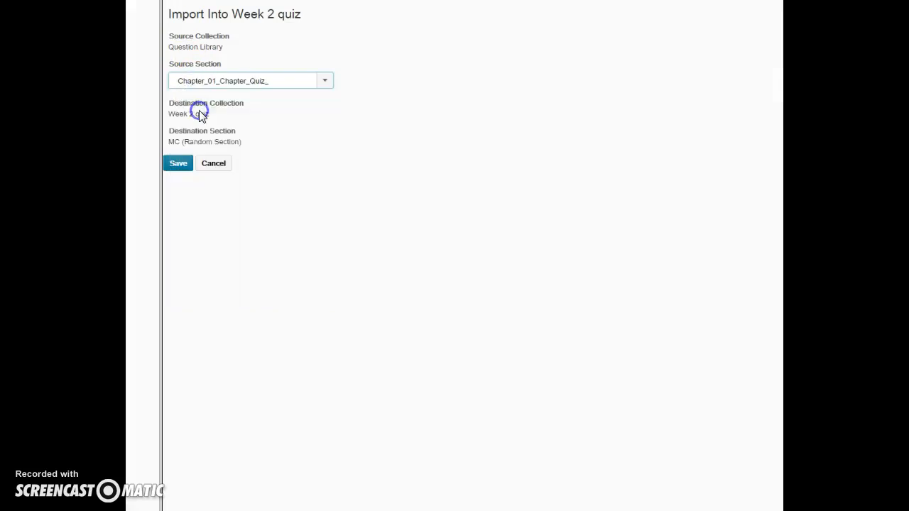
Look through the whole Chapter_01_Chapter_Quiz_ question list to examine which question types can be imported.
scroll(277, 234, "down", 9)
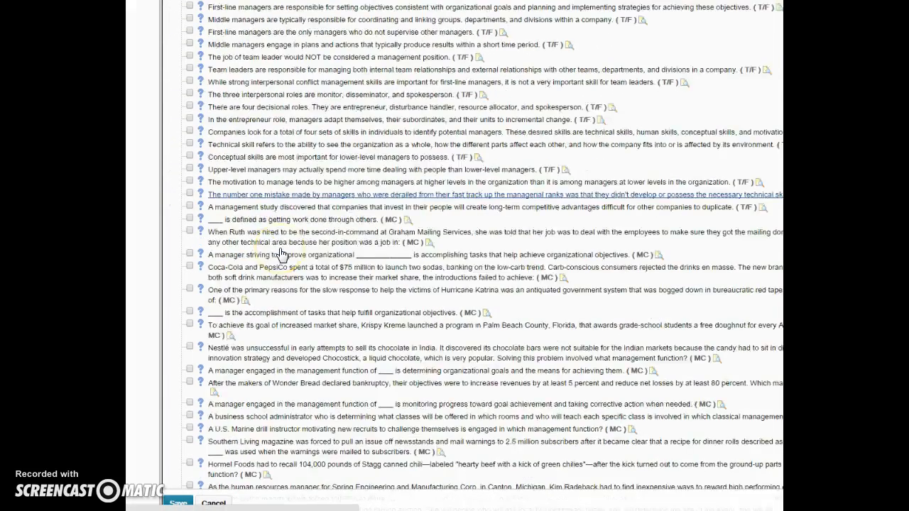
scroll(282, 254, "down", 2)
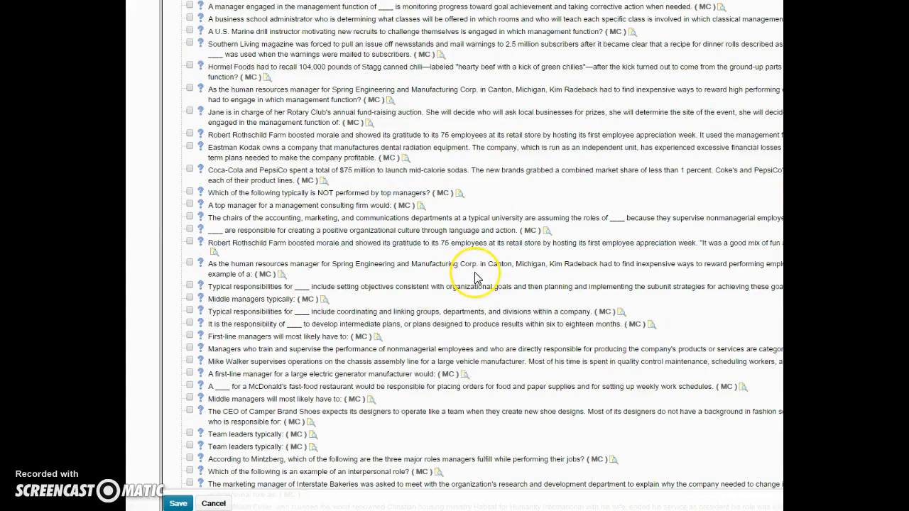
scroll(497, 277, "down", 3)
scroll(476, 277, "down", 2)
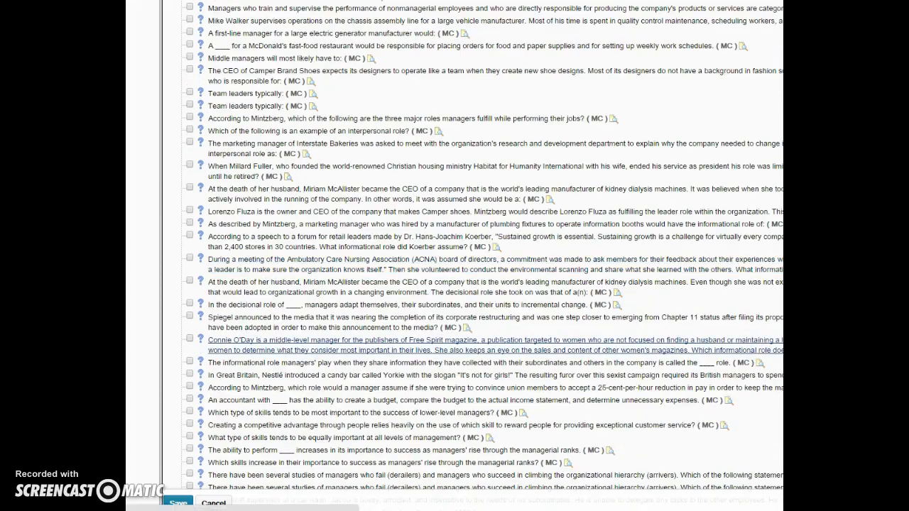
scroll(603, 464, "down", 3)
scroll(504, 433, "down", 7)
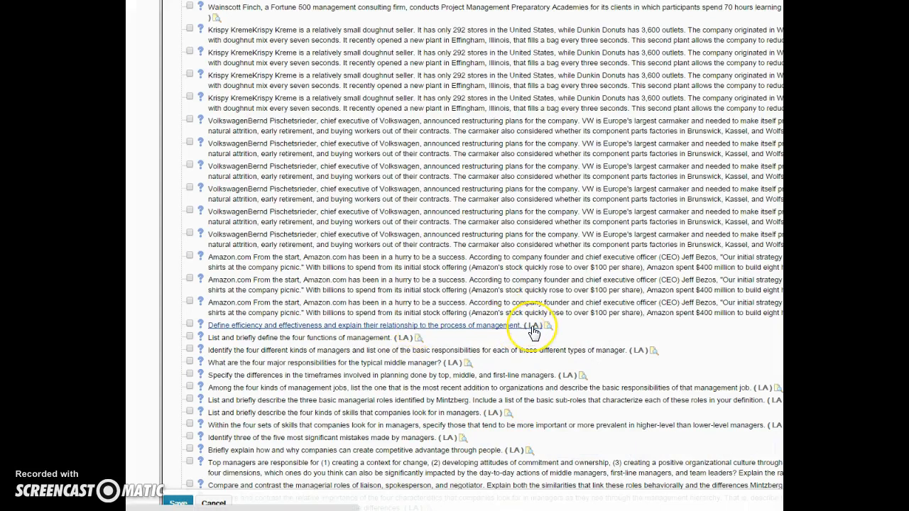
left_click(538, 327)
scroll(540, 332, "up", 12)
left_click(142, 174)
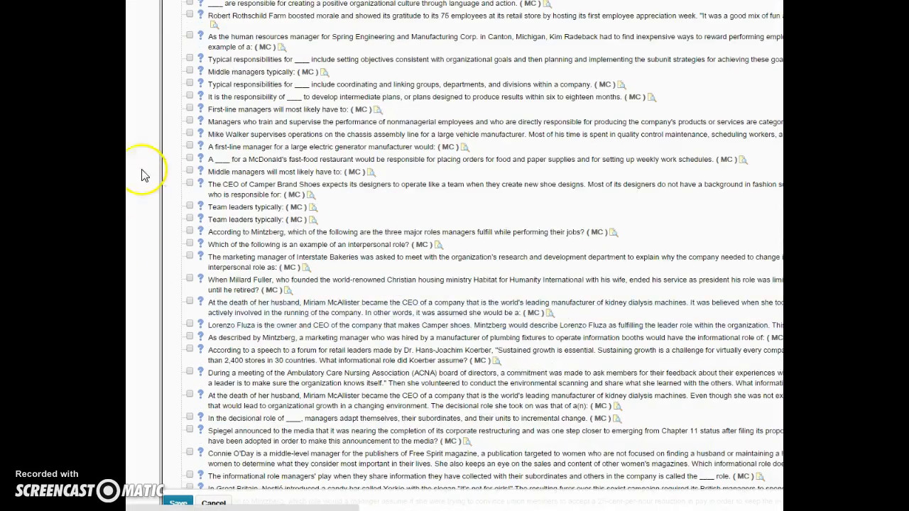
scroll(309, 298, "up", 4)
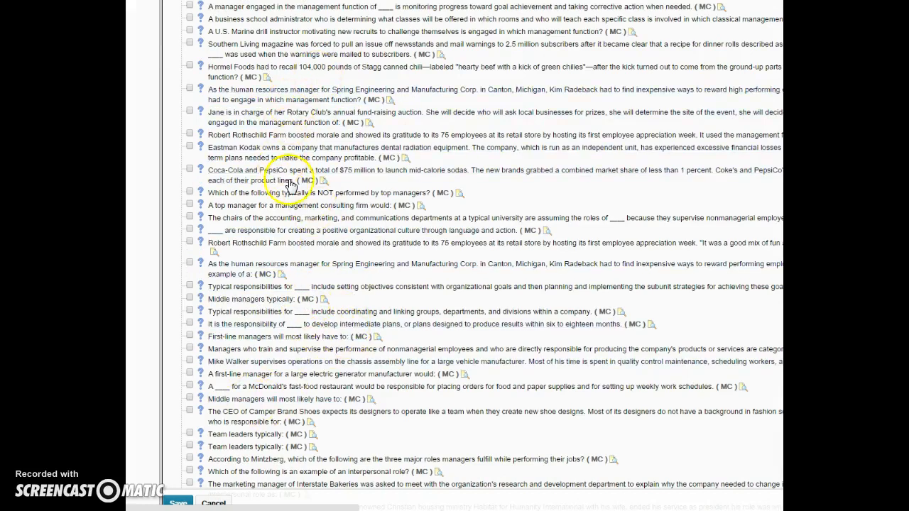
scroll(291, 186, "up", 4)
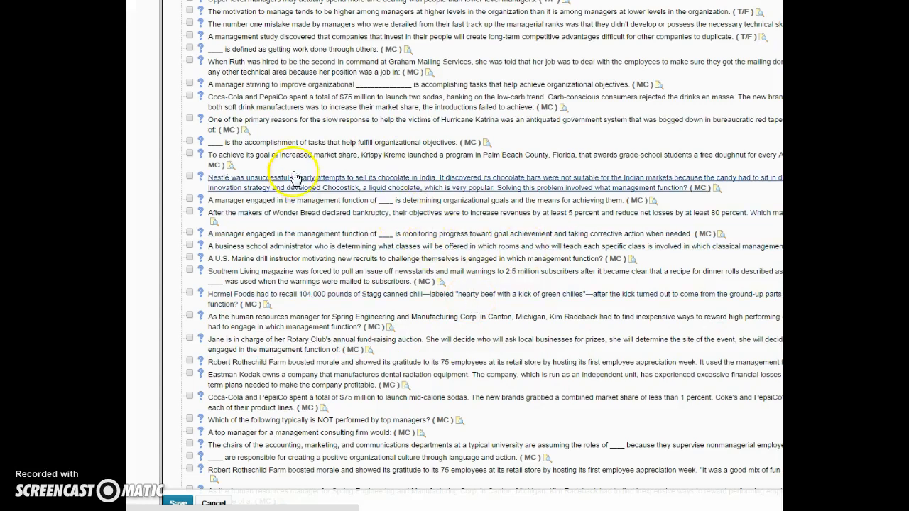
scroll(405, 260, "up", 2)
scroll(403, 260, "up", 4)
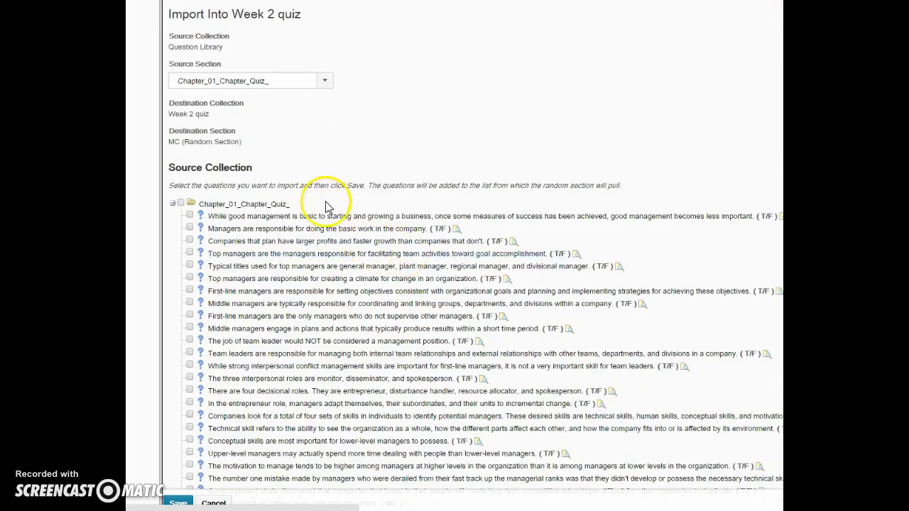
Select four multiple-choice management-function questions from Chapter_01_Chapter_Quiz_, including the Southern Living and Nestlé ones, and import them into the MC section.
scroll(202, 273, "down", 5)
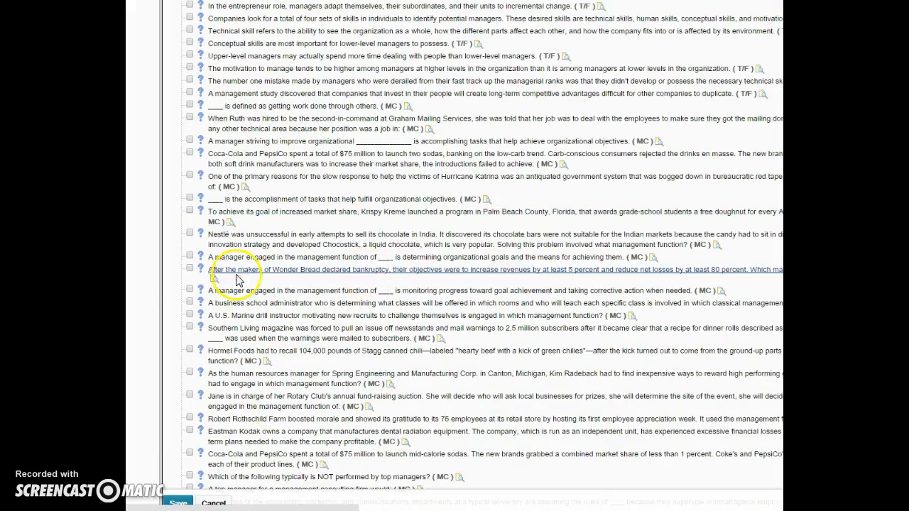
left_click(189, 256)
left_click(188, 304)
left_click(189, 327)
left_click(189, 233)
left_click(191, 210)
left_click(178, 503)
Set the MC random section to 1 question per attempt and save the section.
left_click(182, 103)
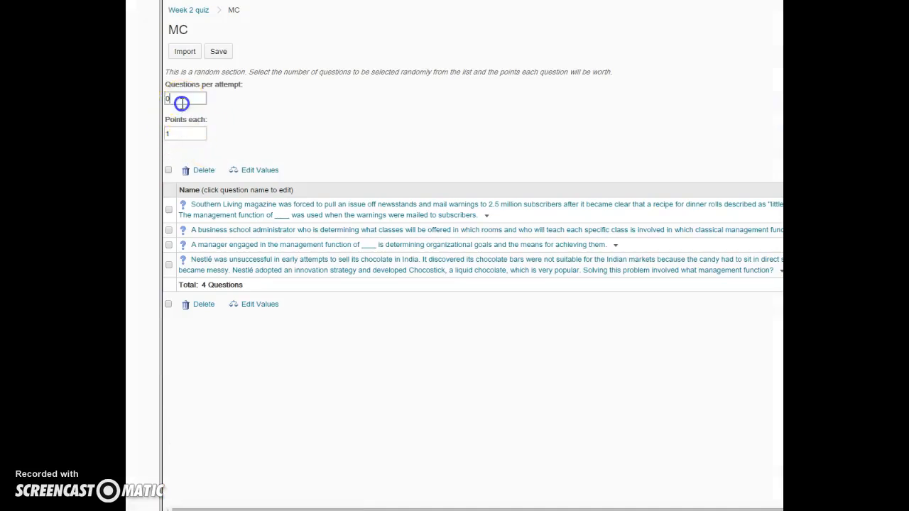
type("1")
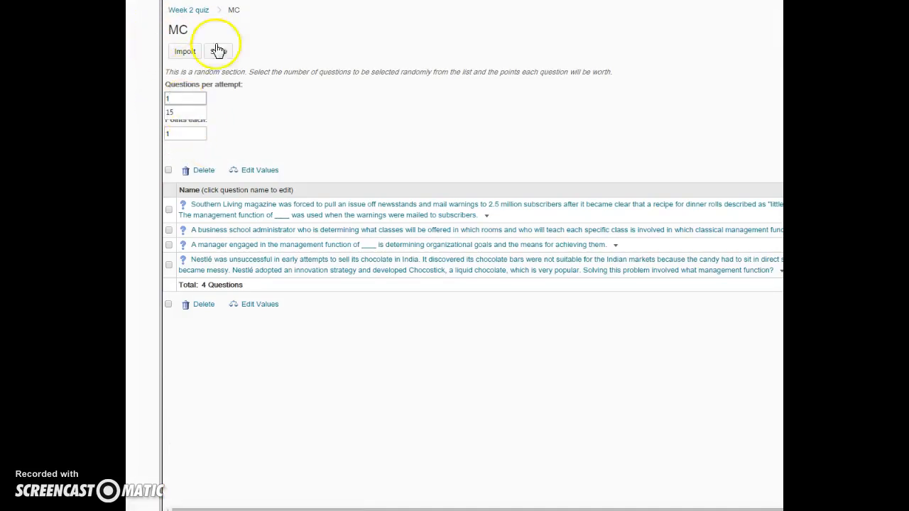
left_click(220, 54)
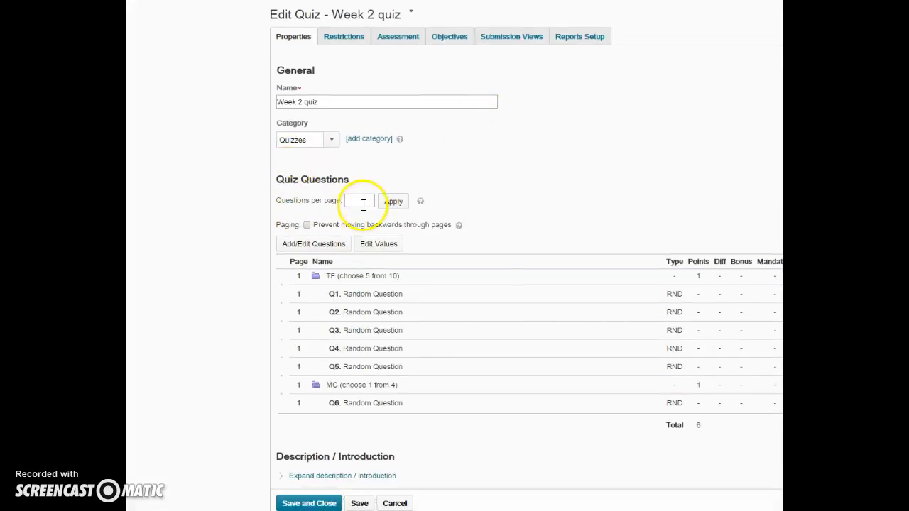
Save and close the Week 2 quiz, and return to the course home page.
scroll(497, 259, "down", 3)
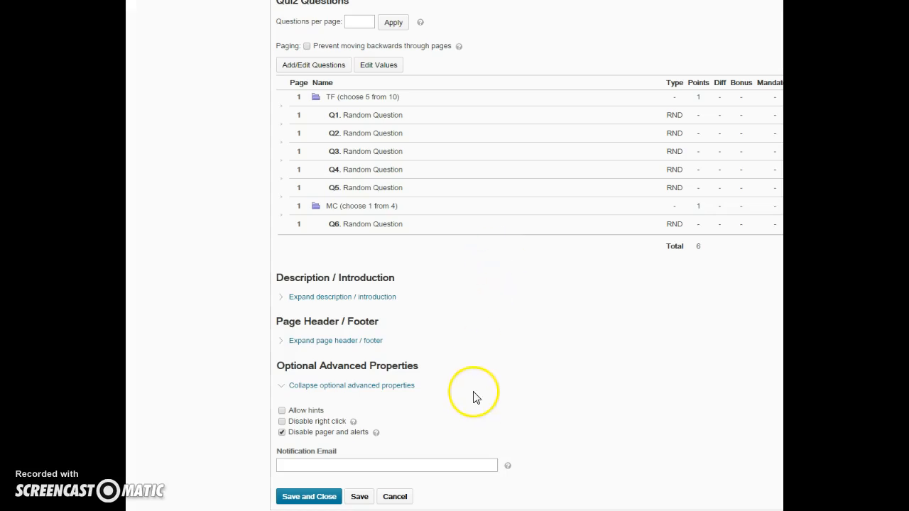
left_click(327, 499)
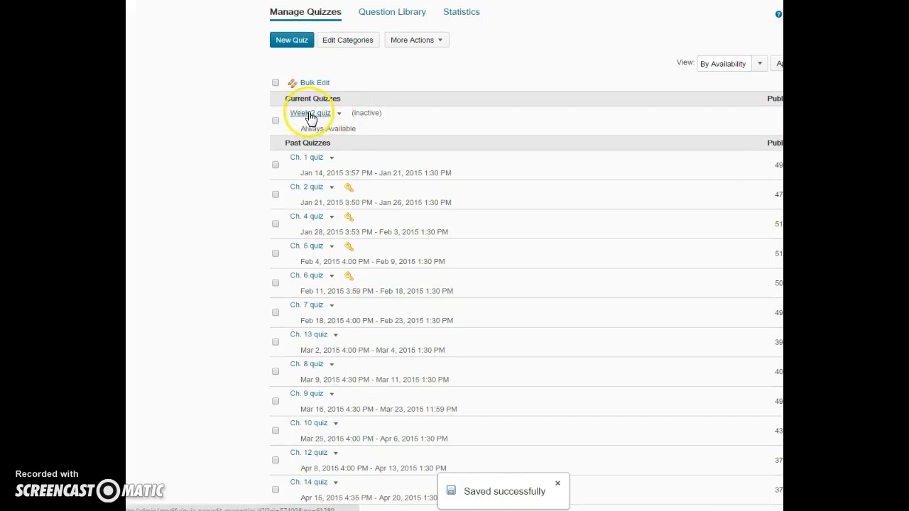
scroll(518, 256, "up", 2)
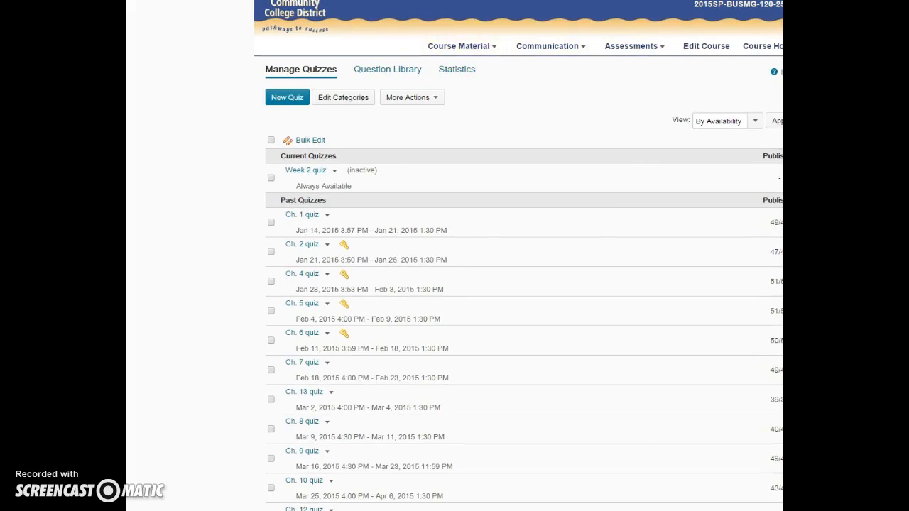
left_click(763, 46)
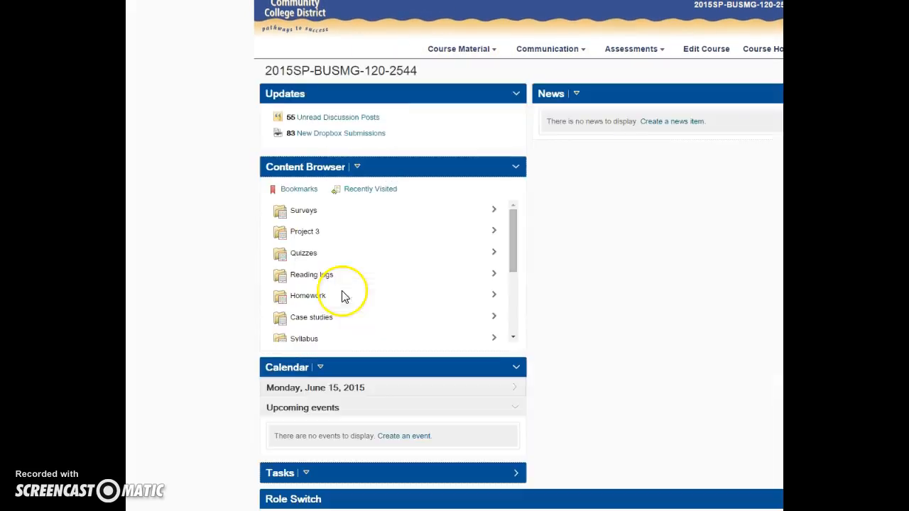